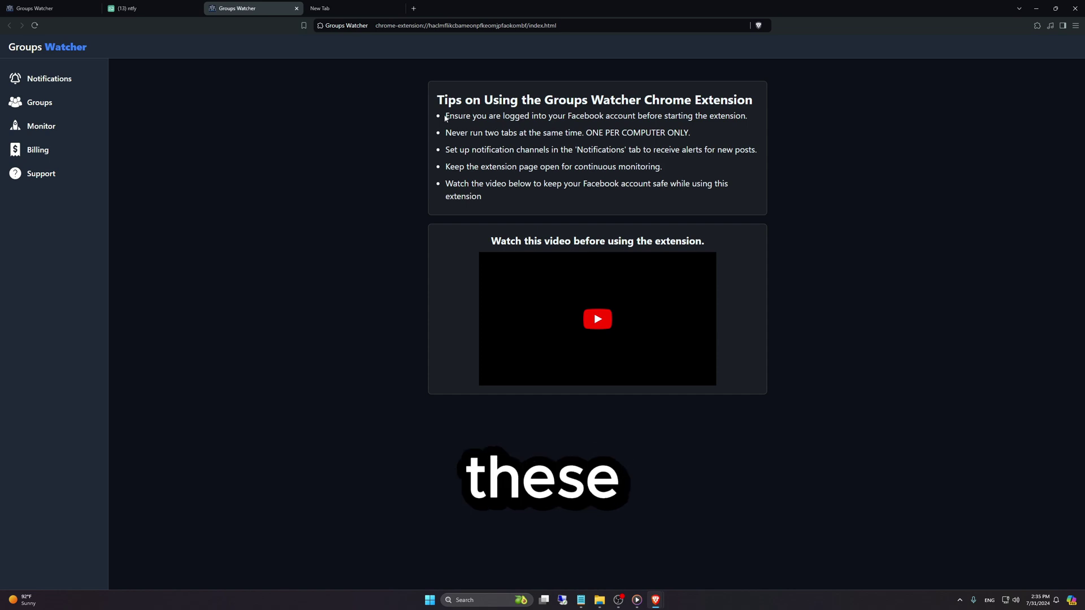
Read the five tips on the home page, highlighting their text and then clearing the selection
{"action": "left_click_drag", "start_coordinate": [444, 116], "coordinate": [482, 208]}
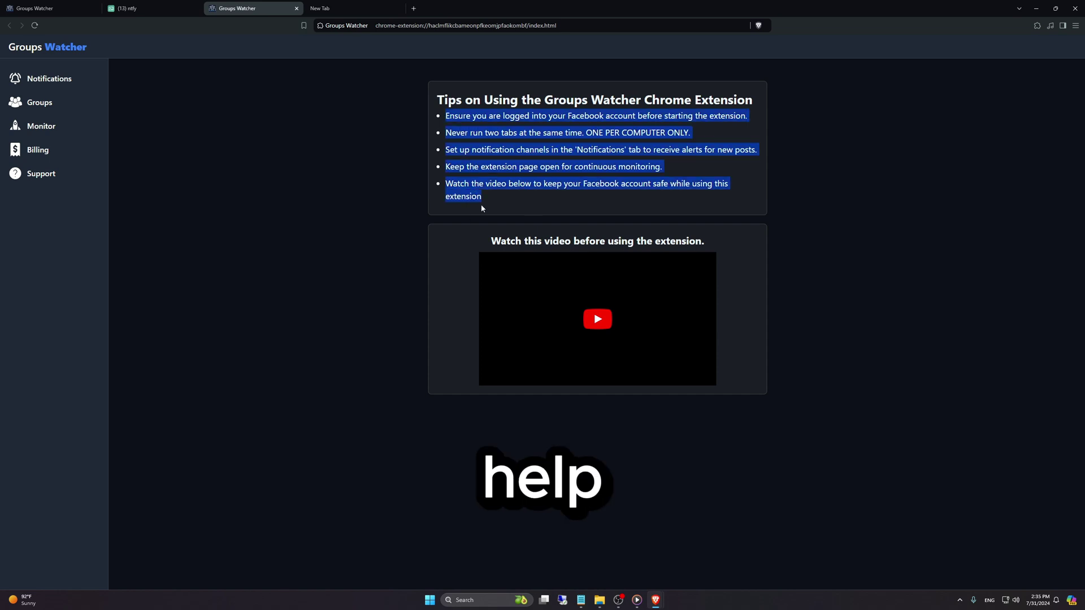
{"action": "left_click", "coordinate": [286, 269]}
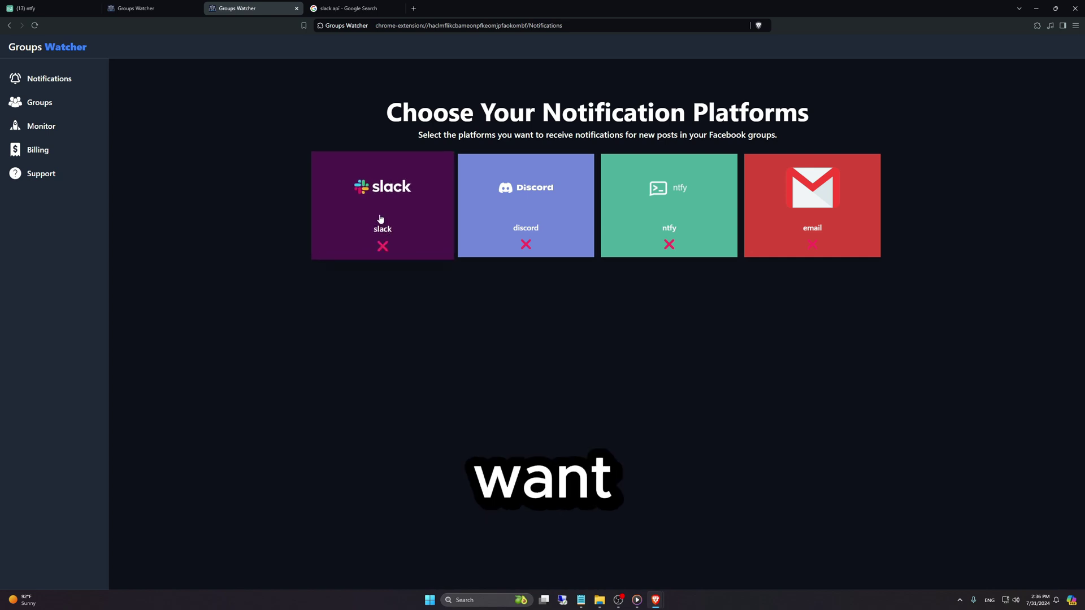
From Your Apps, create a from-scratch Slack app named TEST in the aide leads workspace
{"action": "left_click", "coordinate": [333, 6]}
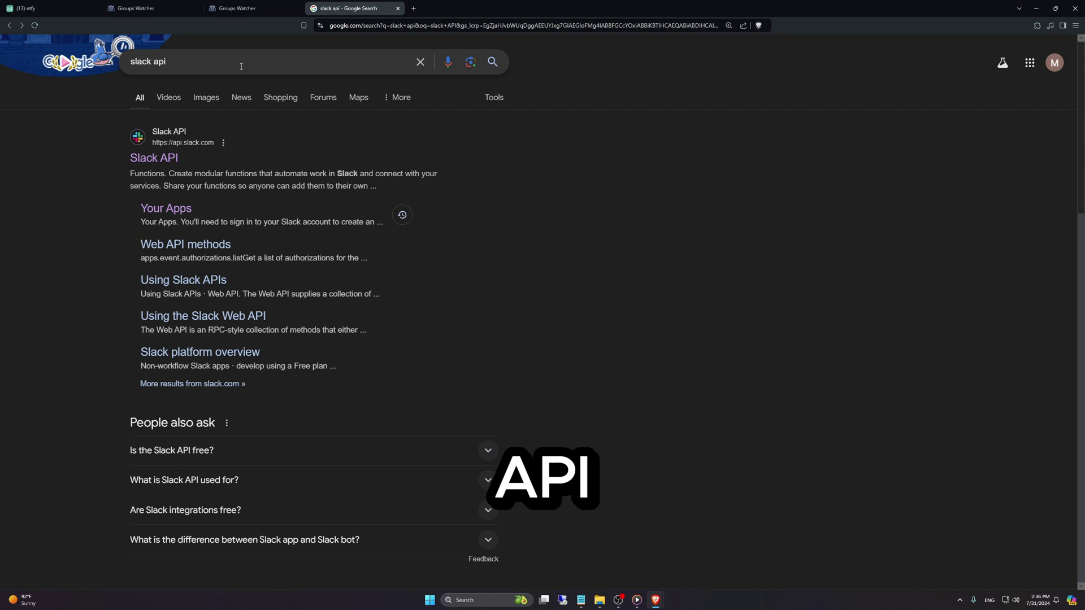
{"action": "left_click", "coordinate": [159, 210]}
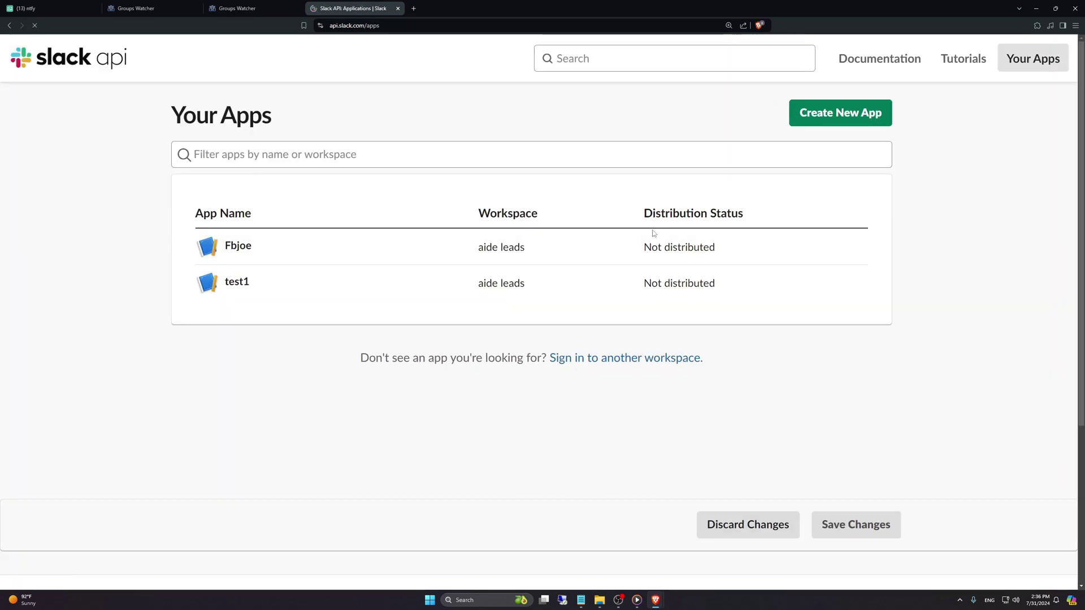
{"action": "left_click", "coordinate": [816, 115]}
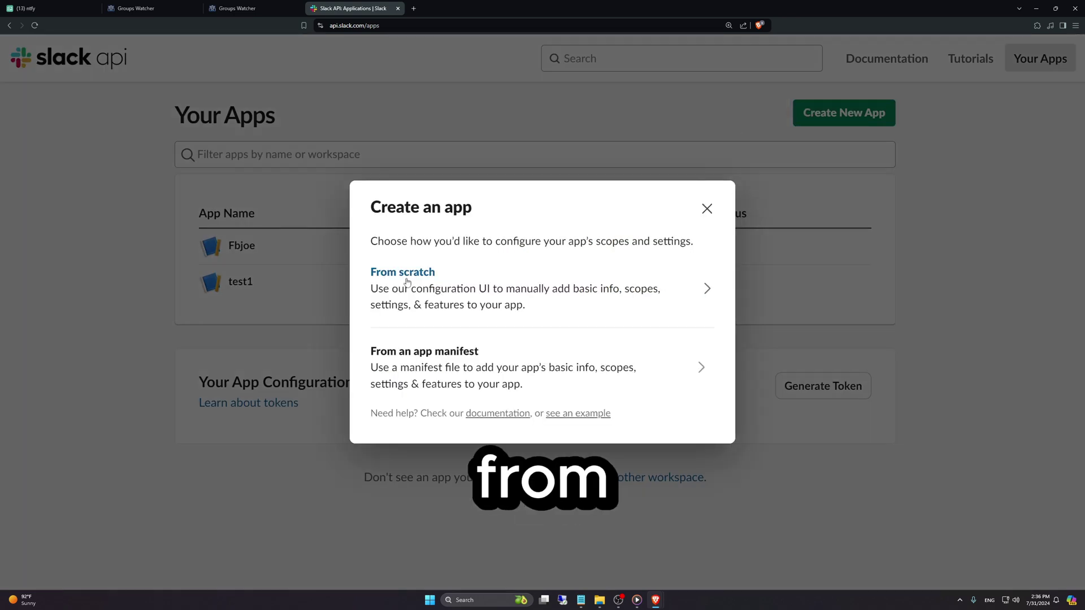
{"action": "left_click", "coordinate": [409, 276]}
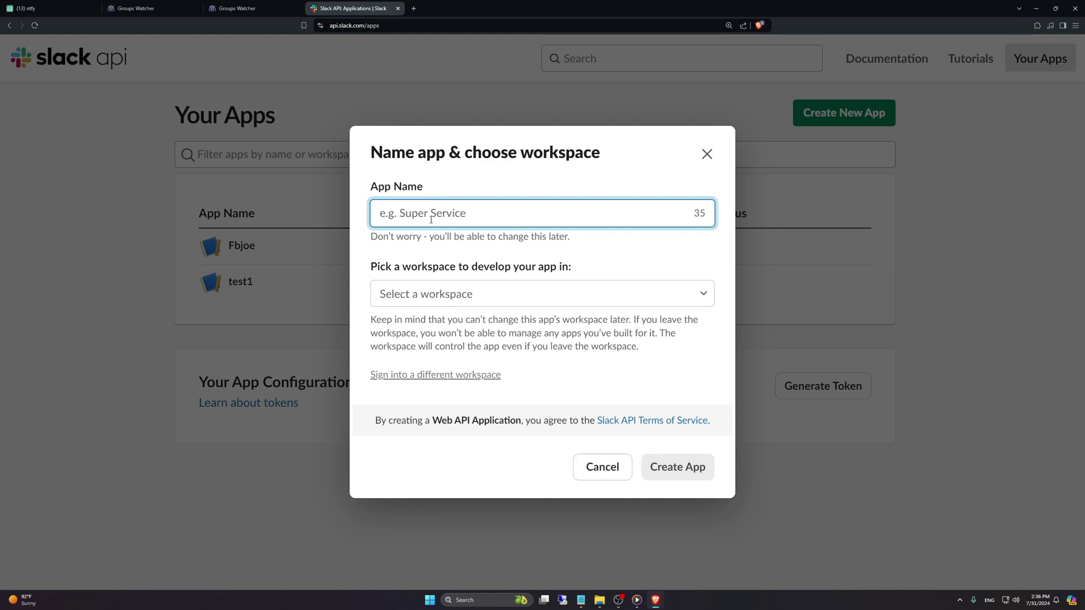
{"action": "type", "text": "TEST"}
{"action": "left_click", "coordinate": [431, 284]}
{"action": "left_click", "coordinate": [401, 322]}
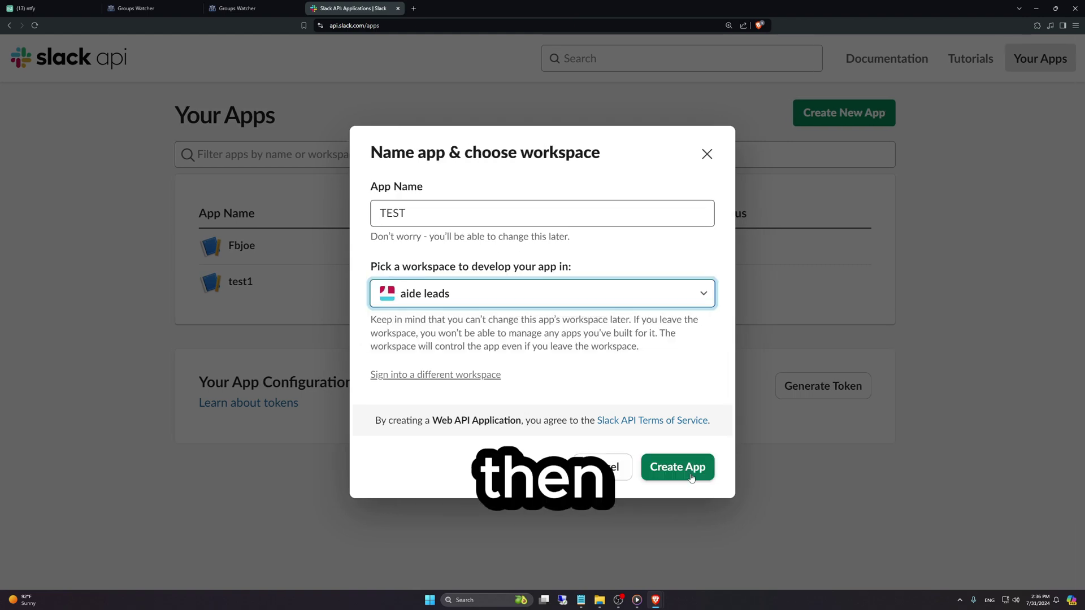
{"action": "left_click", "coordinate": [690, 476]}
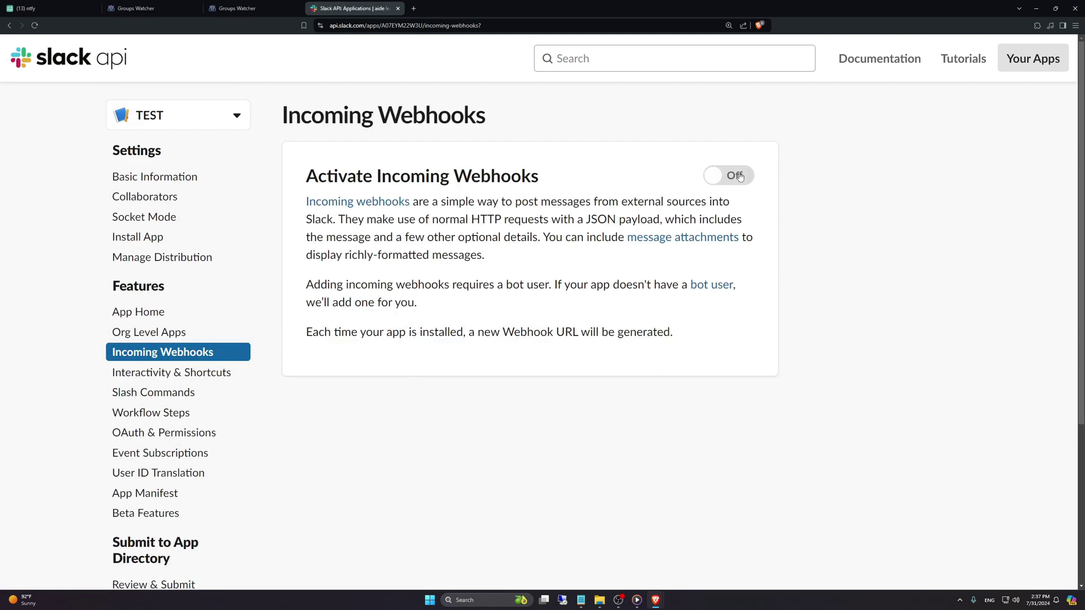
Switch Activate Incoming Webhooks to On and add a webhook that posts to the #wd channel
{"action": "left_click", "coordinate": [739, 177]}
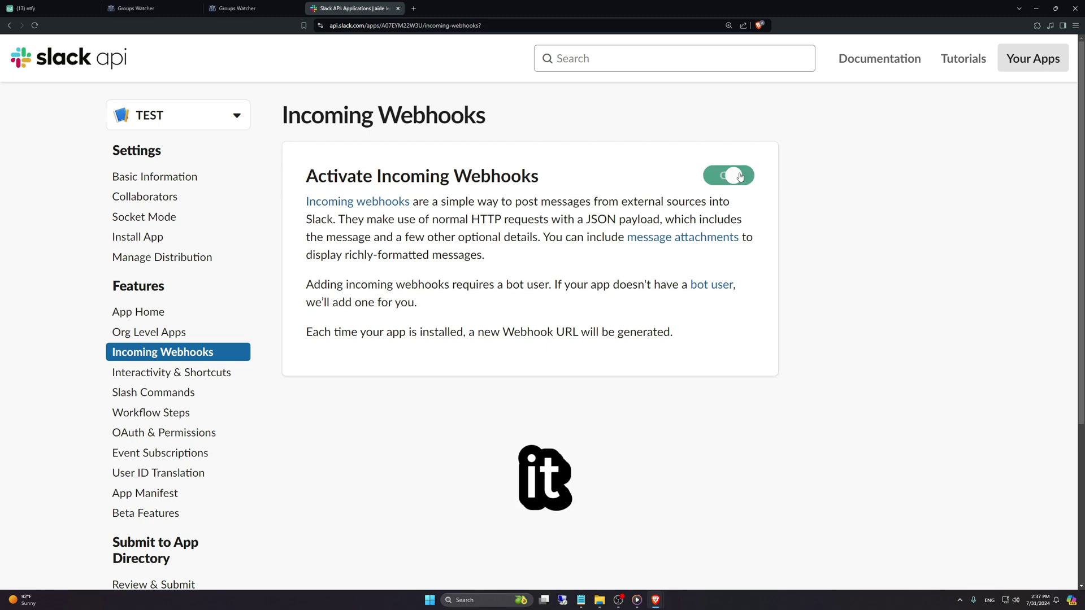
{"action": "scroll", "coordinate": [540, 214], "scroll_direction": "down", "scroll_amount": 5}
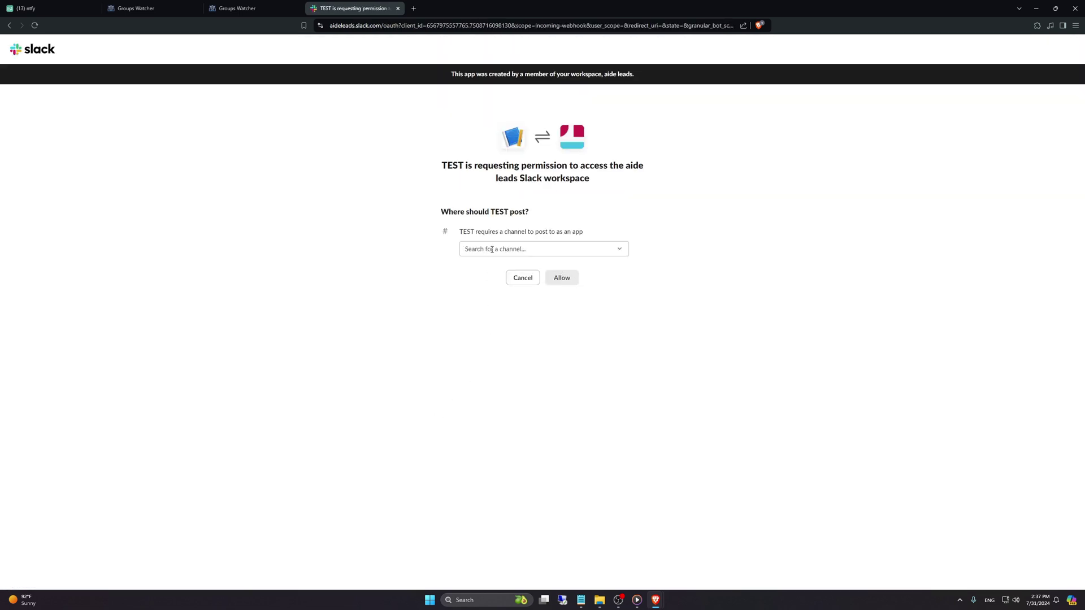
{"action": "left_click", "coordinate": [491, 249]}
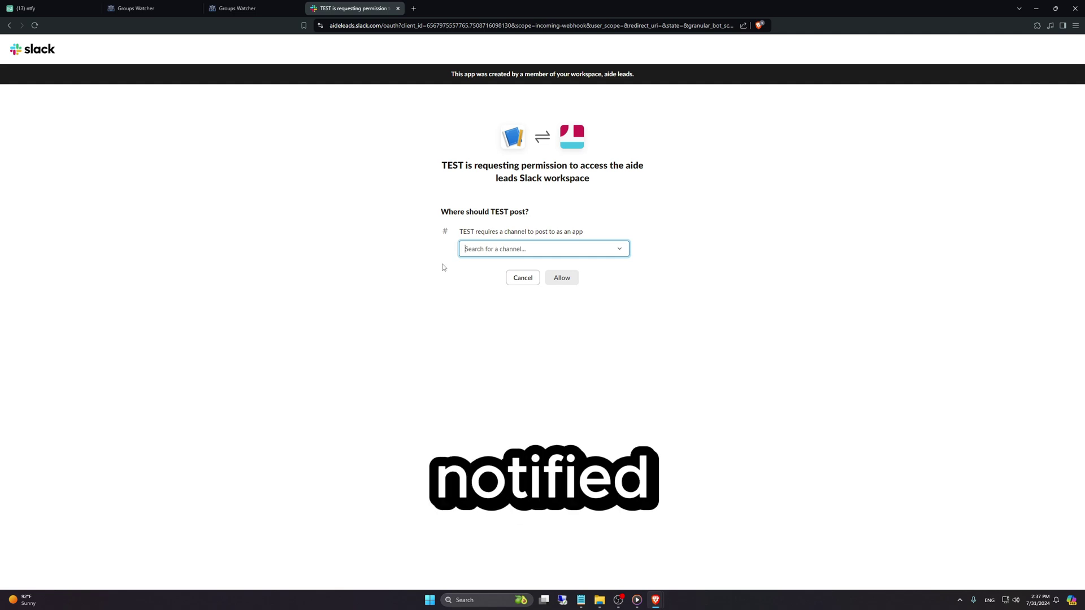
{"action": "left_click", "coordinate": [480, 252]}
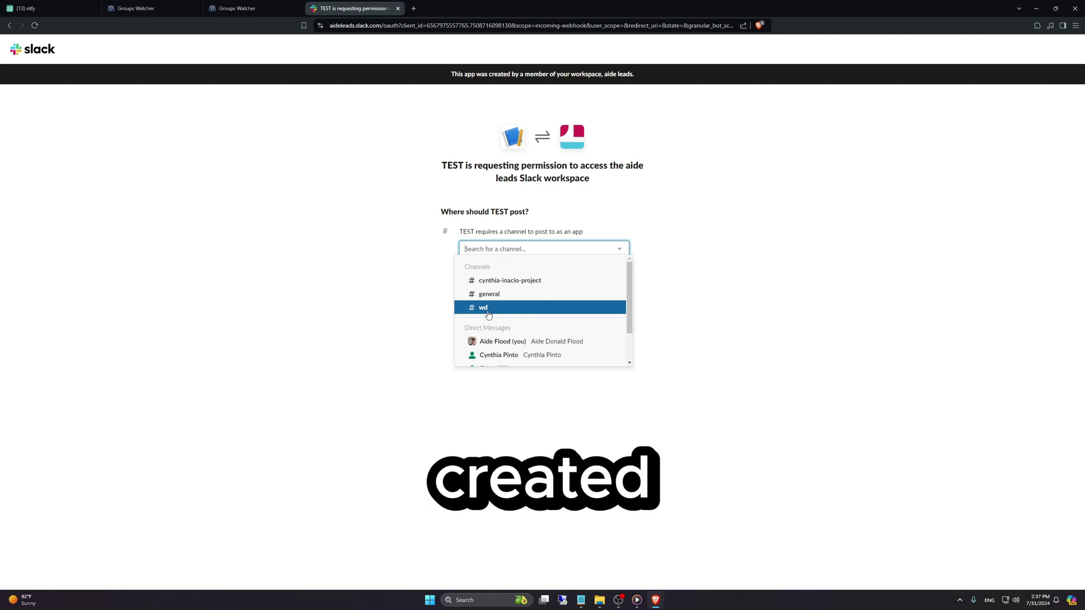
{"action": "left_click", "coordinate": [488, 308]}
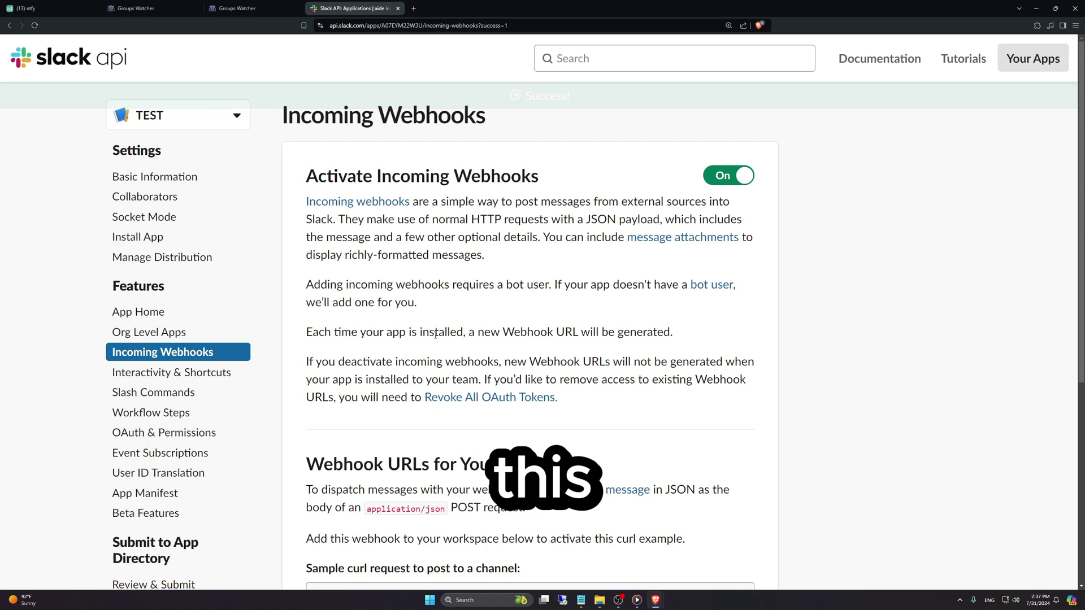
{"action": "scroll", "coordinate": [429, 339], "scroll_direction": "down", "scroll_amount": 5}
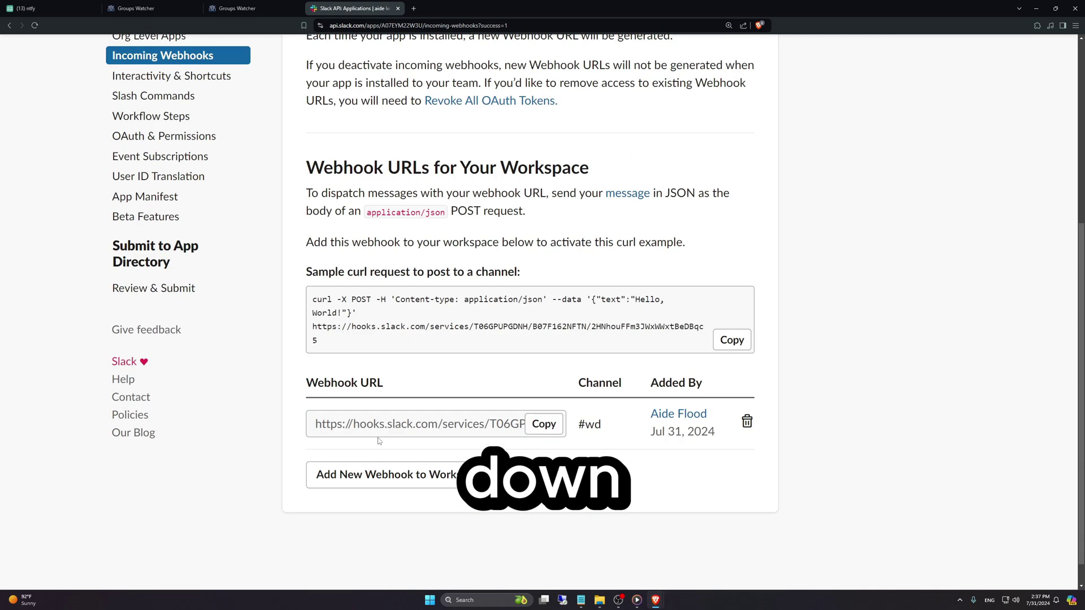
Paste the copied Slack webhook URL into the Slack card and send a verification code
{"action": "left_click", "coordinate": [535, 428]}
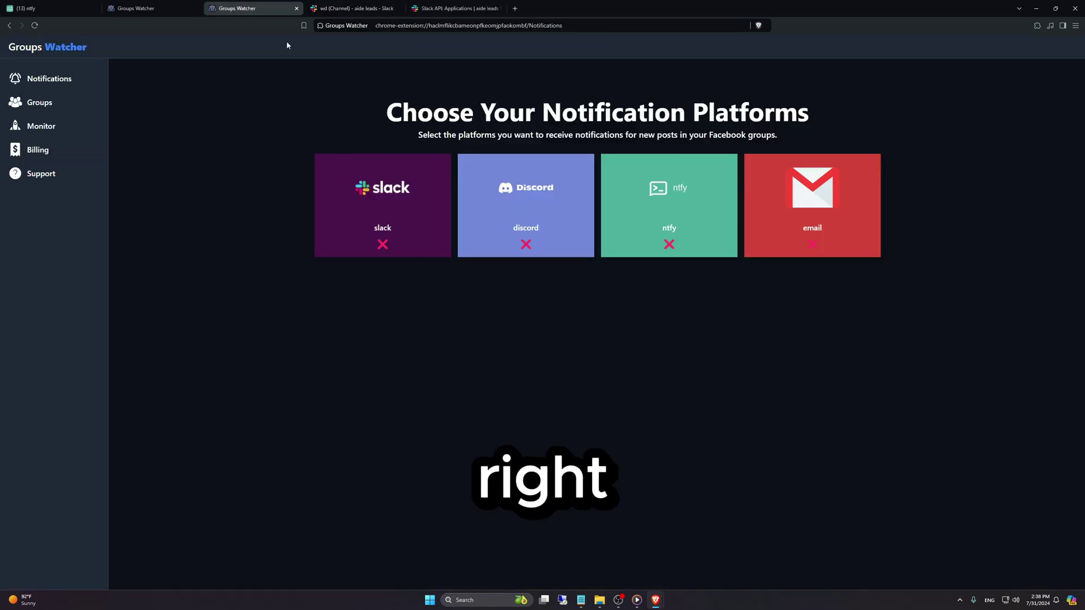
{"action": "left_click", "coordinate": [380, 222]}
{"action": "left_click", "coordinate": [525, 363]}
{"action": "key", "text": "ctrl+v"}
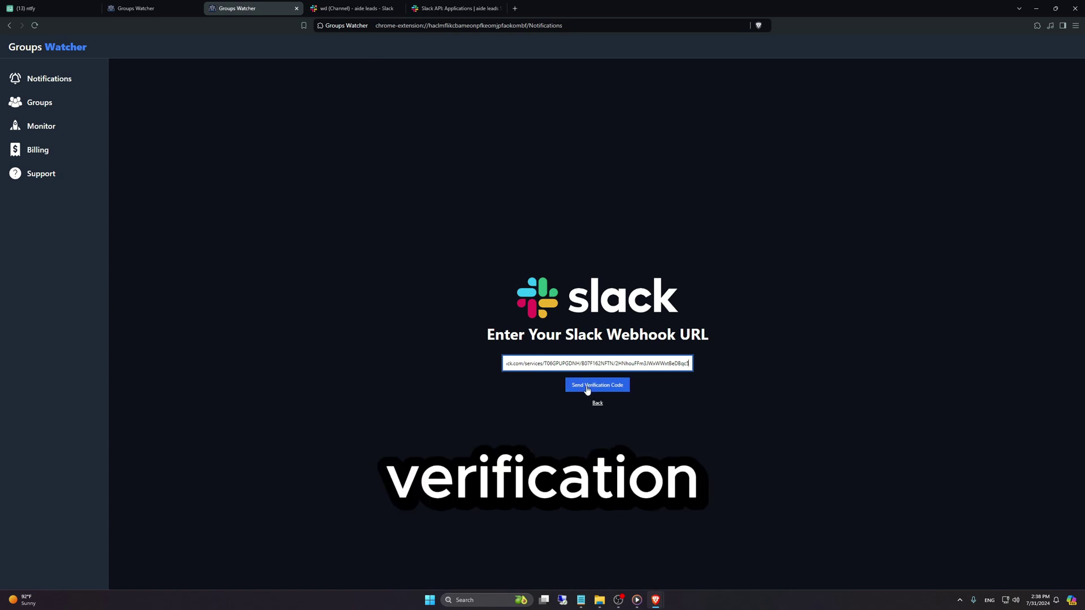
{"action": "left_click", "coordinate": [587, 390]}
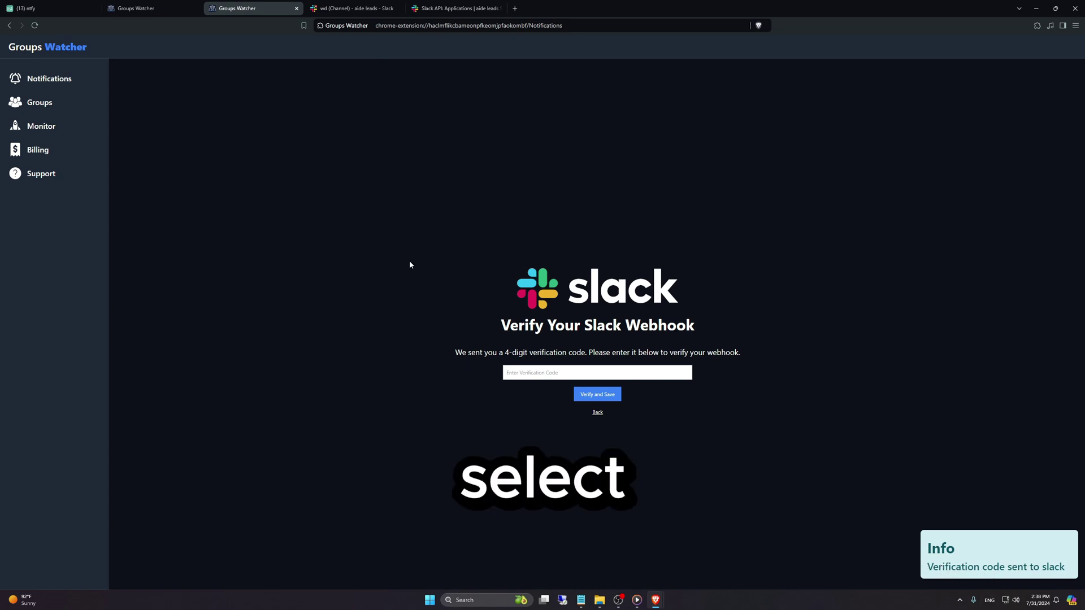
Enter the verification code posted in Slack's #wd channel and verify and save the Slack webhook
{"action": "key", "text": "ctrl+Tab"}
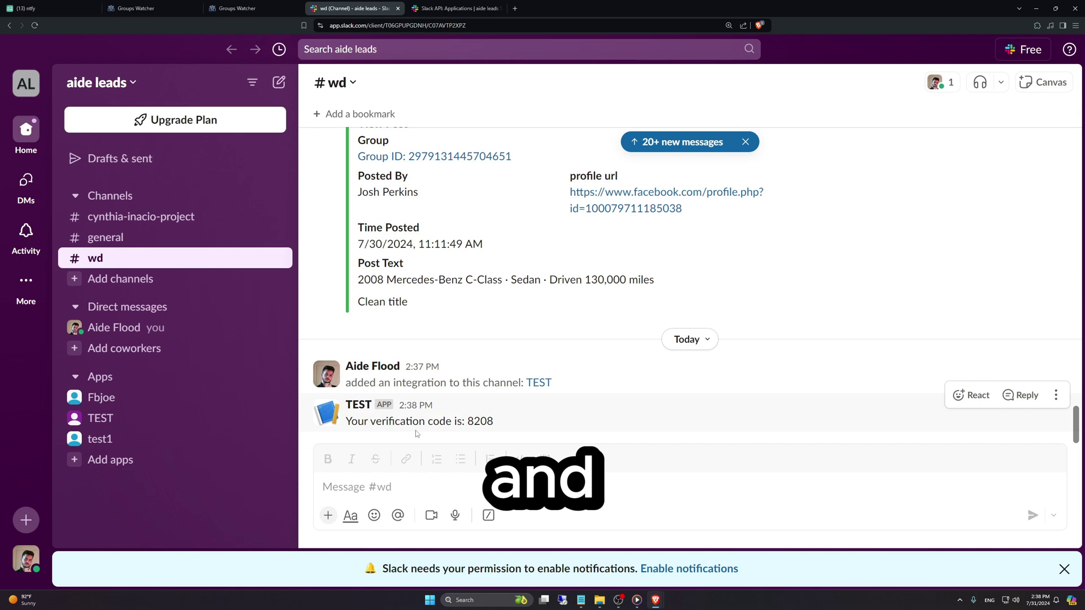
{"action": "double_click", "coordinate": [480, 421]}
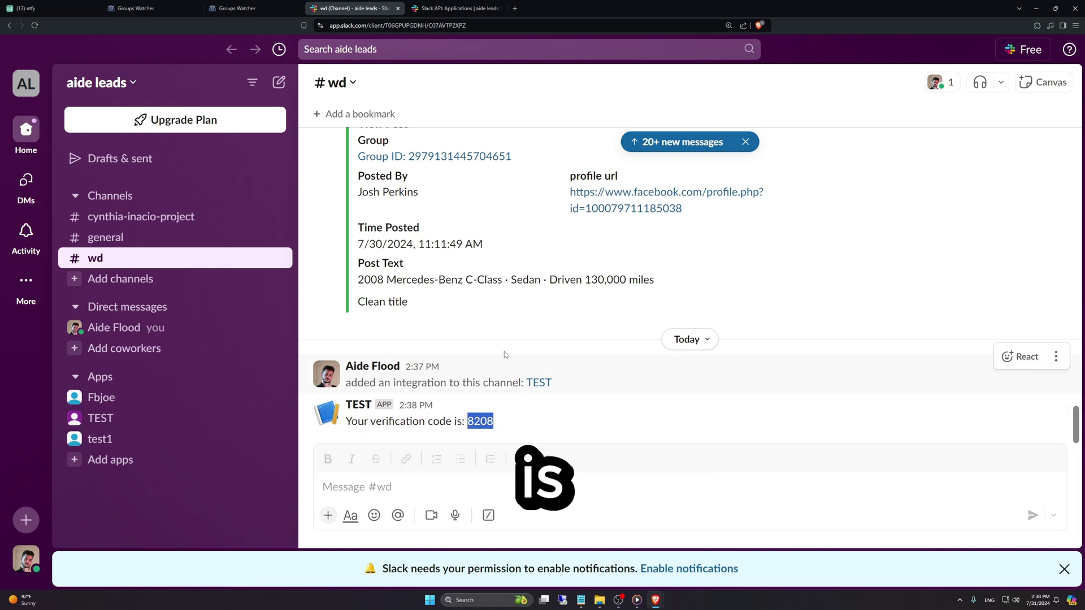
{"action": "key", "text": "ctrl+c"}
{"action": "left_click", "coordinate": [251, 9]}
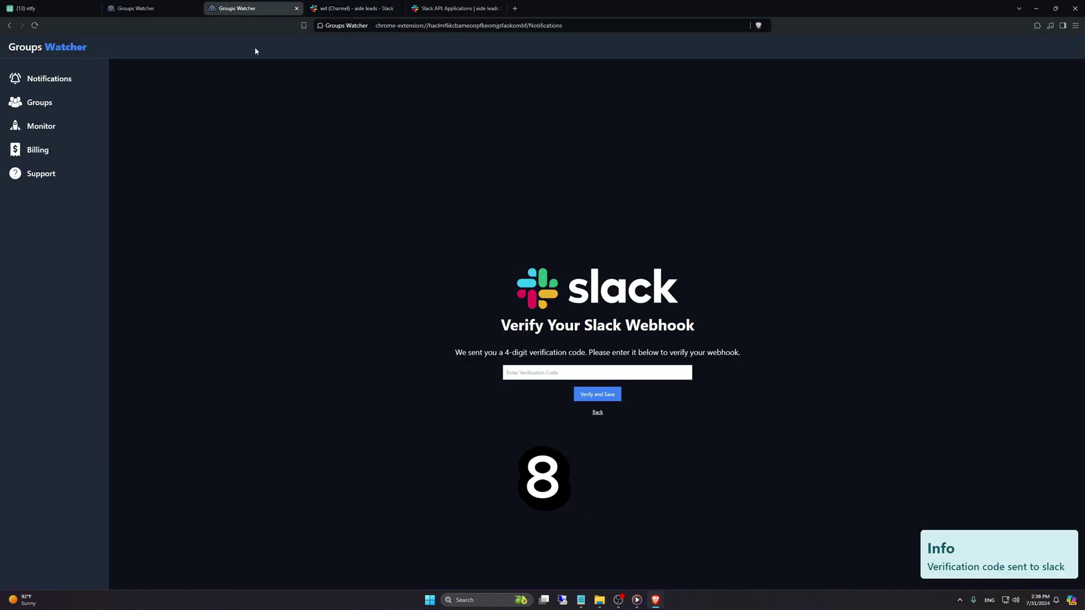
{"action": "left_click", "coordinate": [594, 372]}
{"action": "key", "text": "ctrl+v"}
{"action": "left_click", "coordinate": [606, 398]}
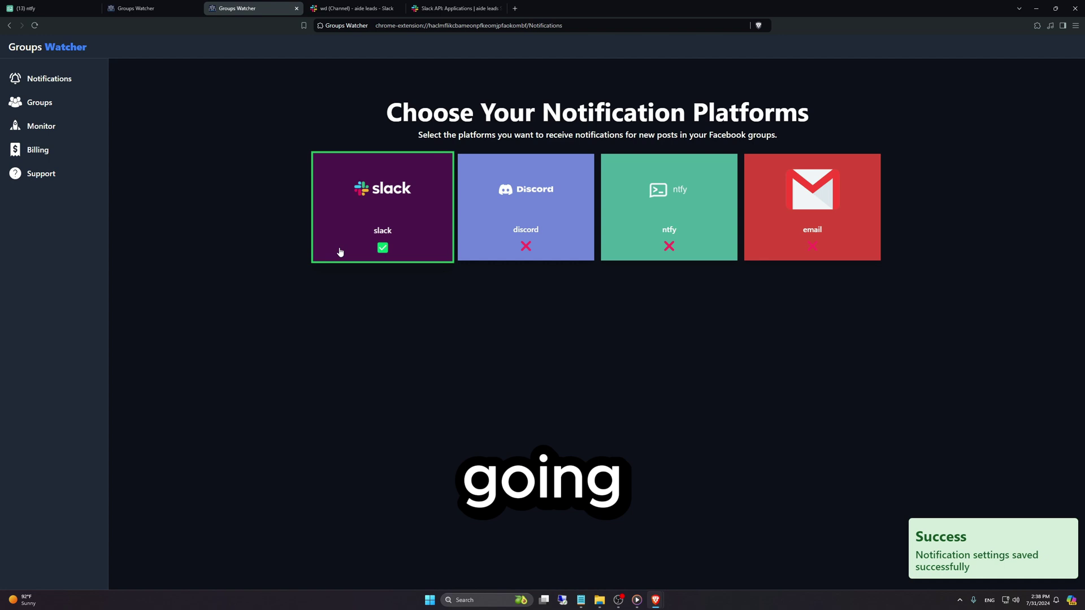
{"action": "left_click", "coordinate": [354, 9]}
{"action": "scroll", "coordinate": [463, 356], "scroll_direction": "up", "scroll_amount": 5}
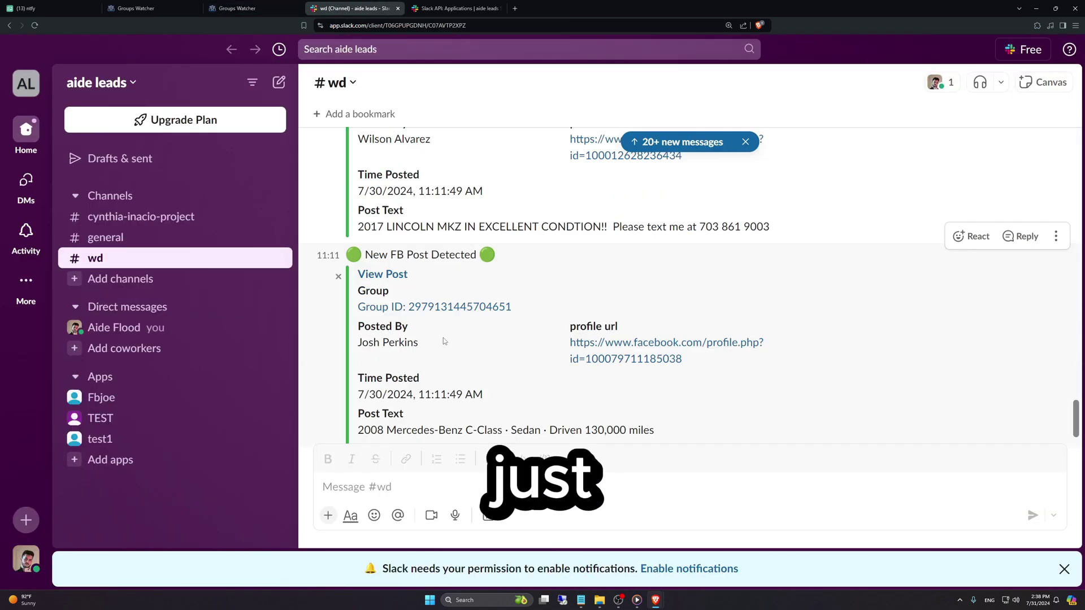
{"action": "scroll", "coordinate": [417, 367], "scroll_direction": "down", "scroll_amount": 3}
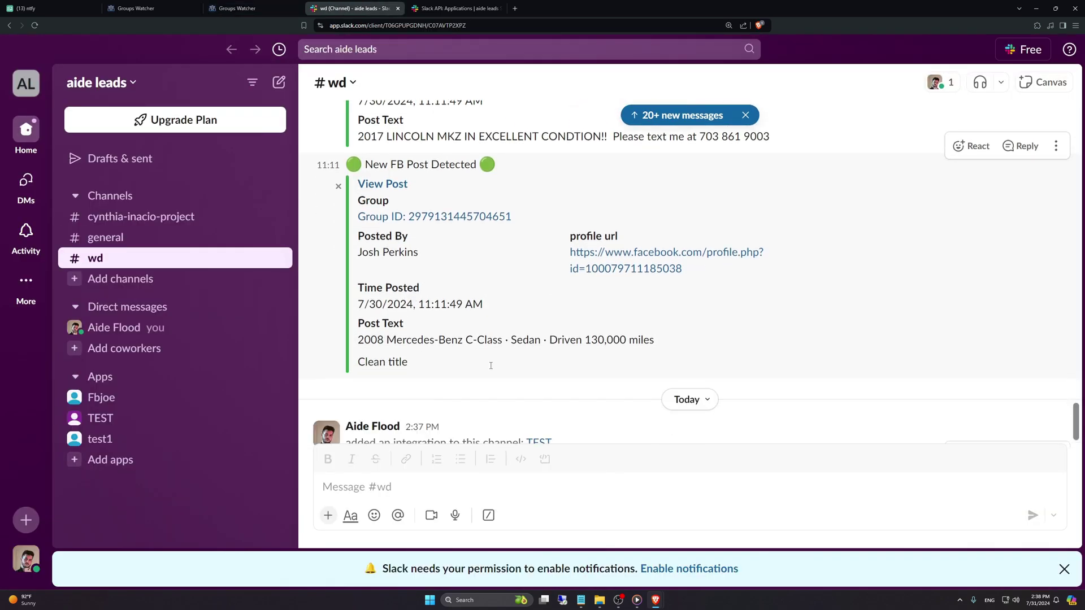
{"action": "left_click", "coordinate": [237, 9]}
Create a Captain Hook webhook under the #test channel's Integrations in Discord and copy its URL
{"action": "left_click", "coordinate": [526, 219]}
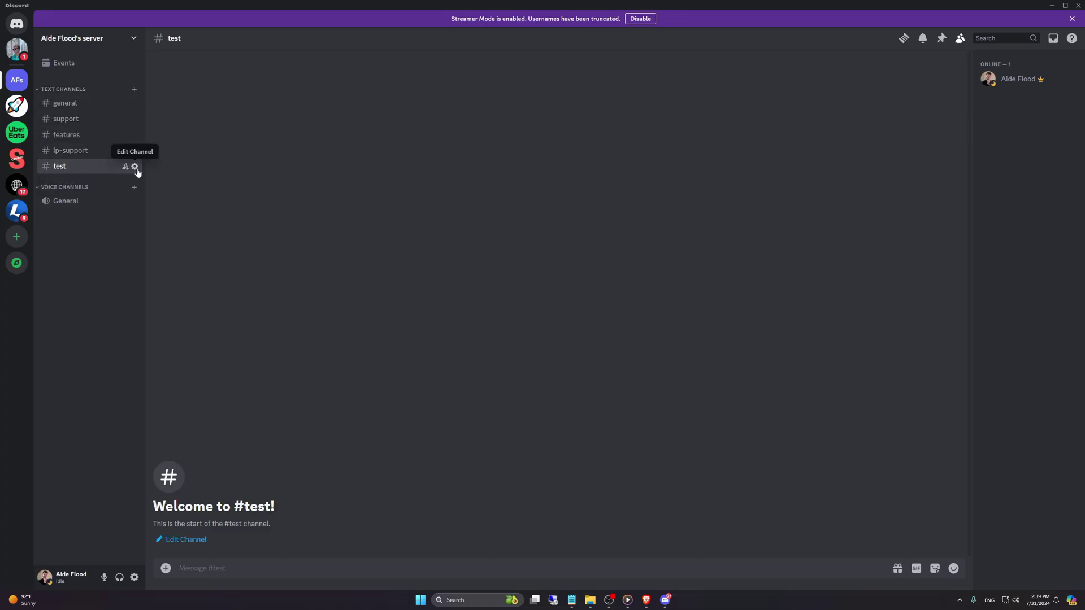
{"action": "left_click", "coordinate": [135, 169]}
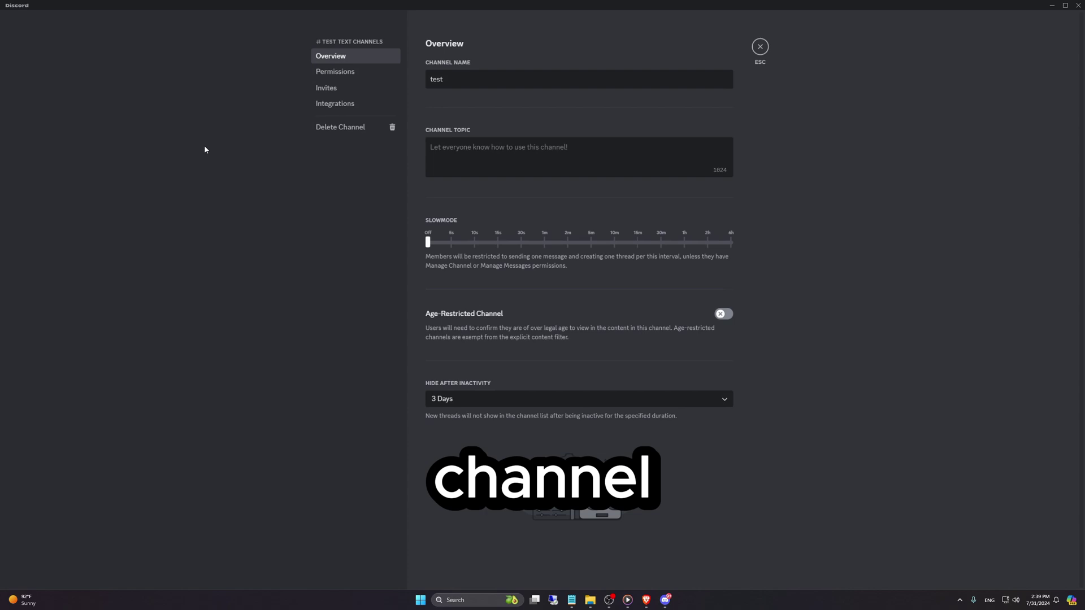
{"action": "left_click", "coordinate": [331, 105]}
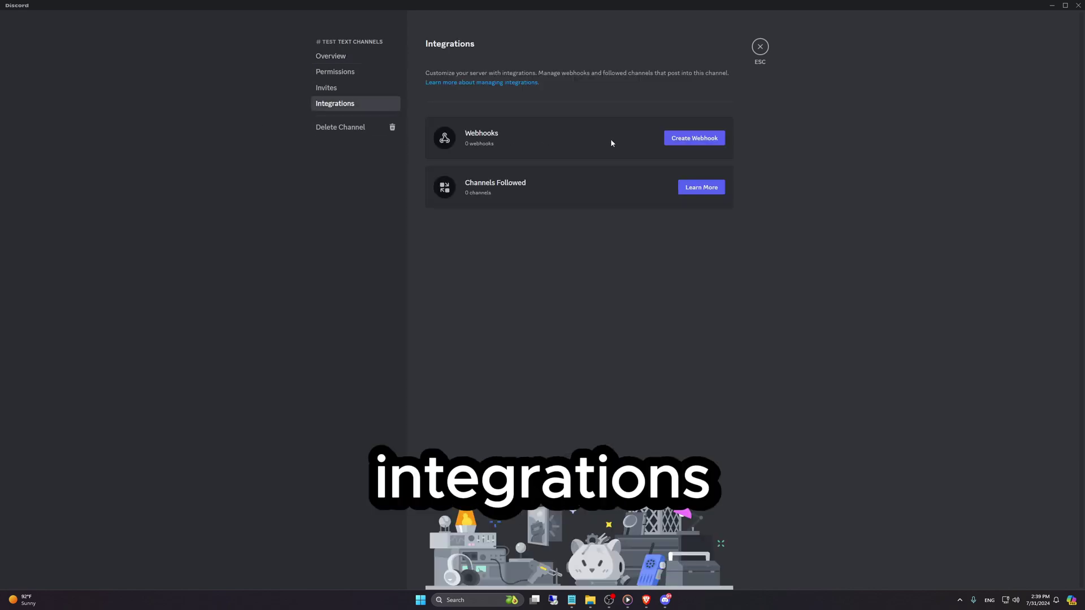
{"action": "left_click", "coordinate": [708, 140]}
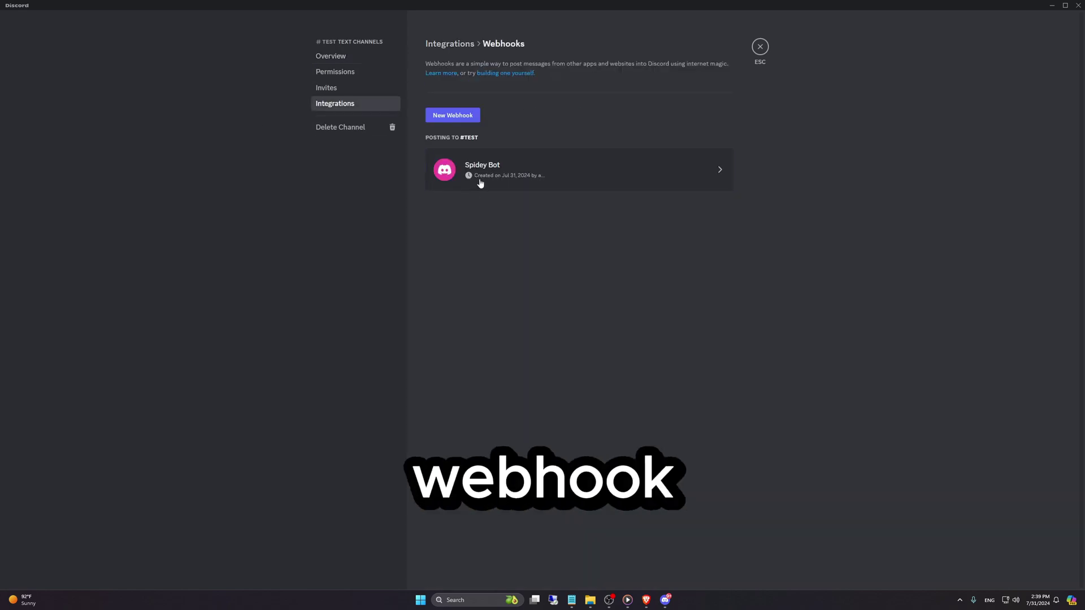
{"action": "left_click", "coordinate": [447, 117]}
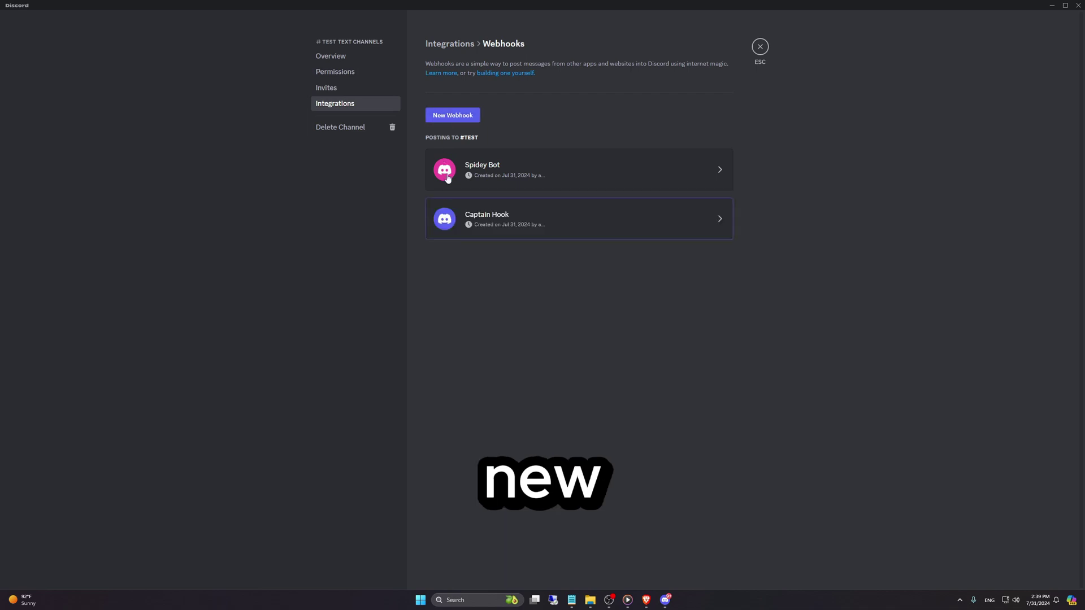
{"action": "left_click", "coordinate": [502, 226]}
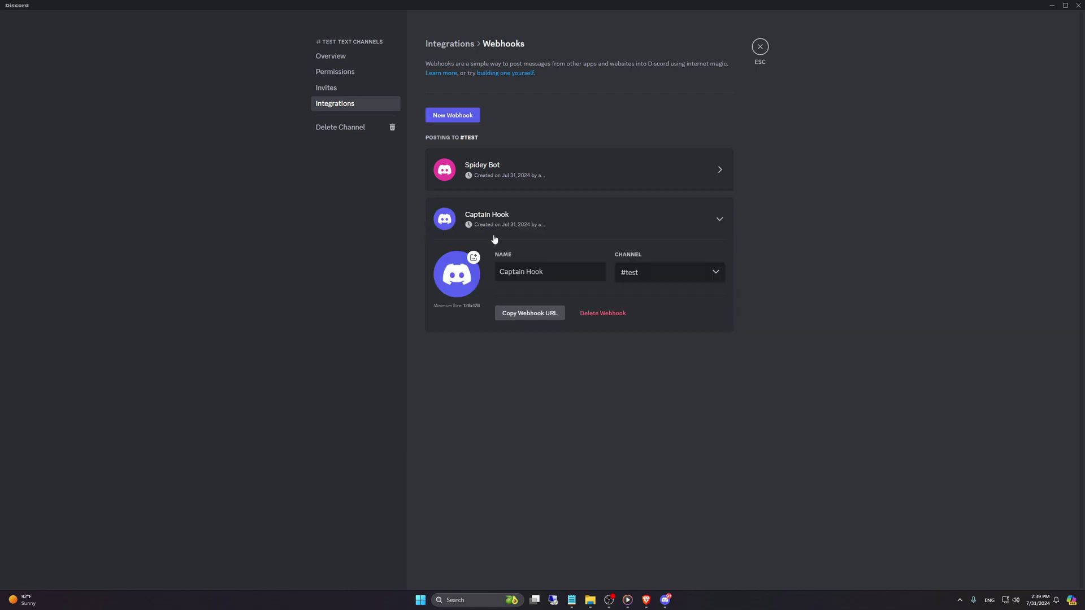
{"action": "double_click", "coordinate": [530, 273]}
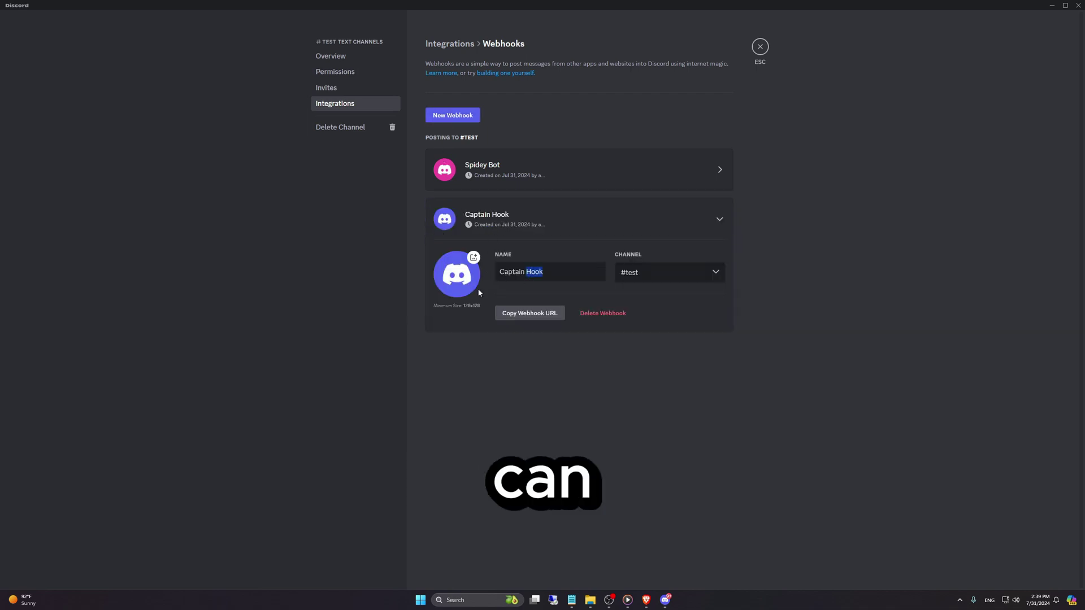
{"action": "left_click", "coordinate": [522, 320]}
Paste the Discord webhook URL into Groups Watcher and send a verification code
{"action": "key", "text": "alt+Tab"}
{"action": "key", "text": "alt+Tab"}
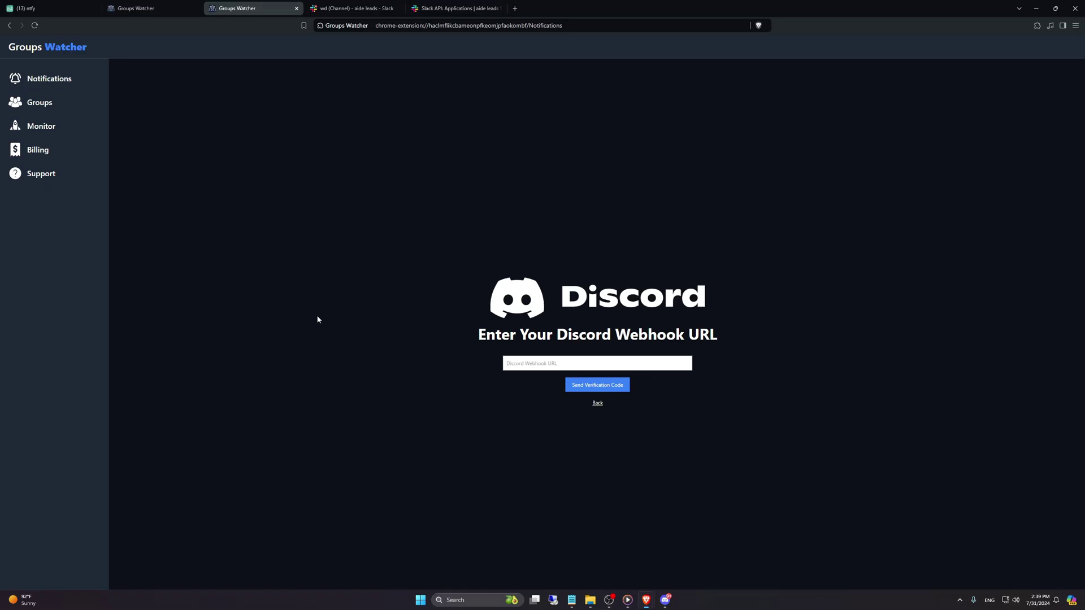
{"action": "left_click", "coordinate": [550, 361]}
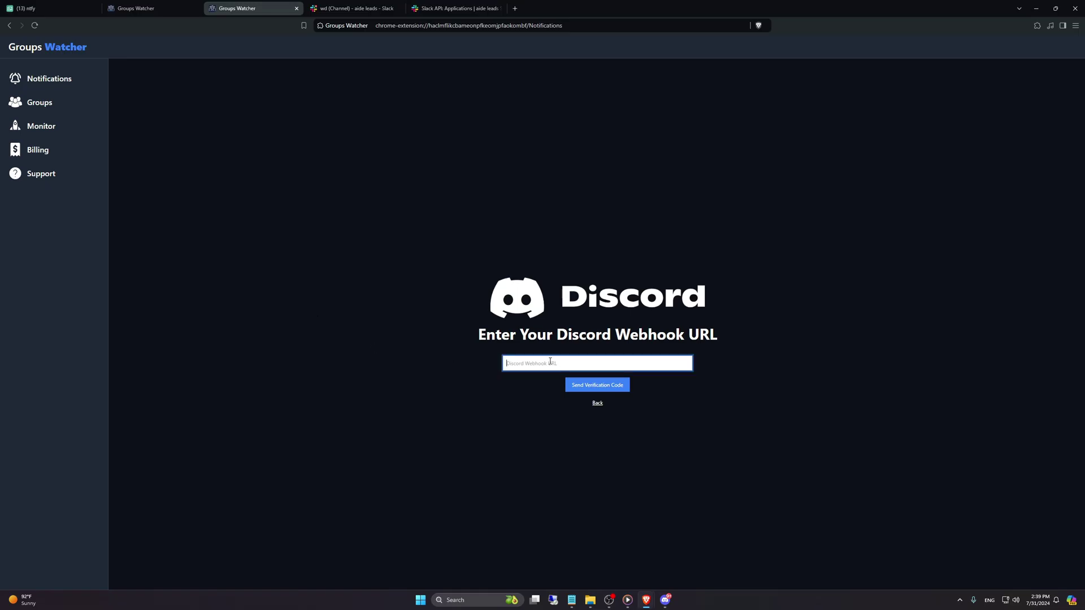
{"action": "key", "text": "ctrl+v"}
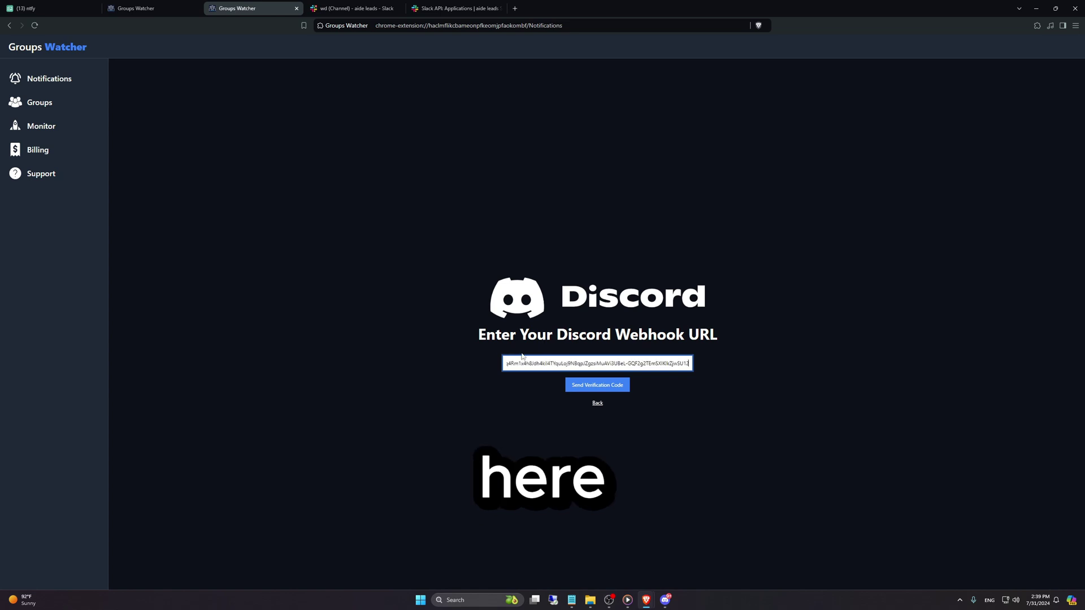
{"action": "left_click", "coordinate": [595, 384]}
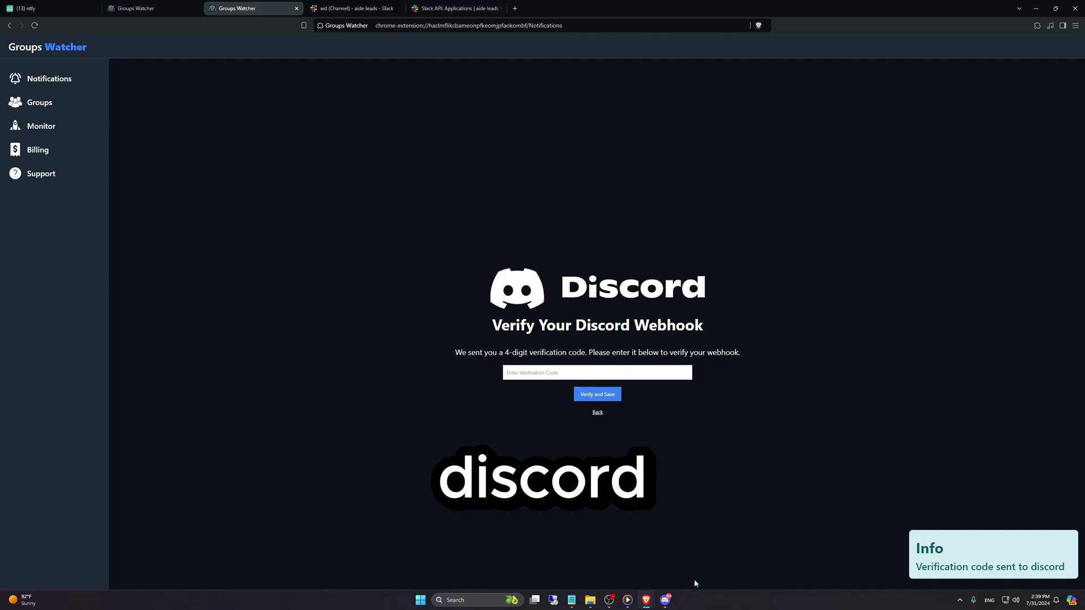
Copy the code from Captain Hook's #test message, paste it into Groups Watcher, and verify and save Discord
{"action": "left_click", "coordinate": [665, 599]}
{"action": "left_click", "coordinate": [758, 49]}
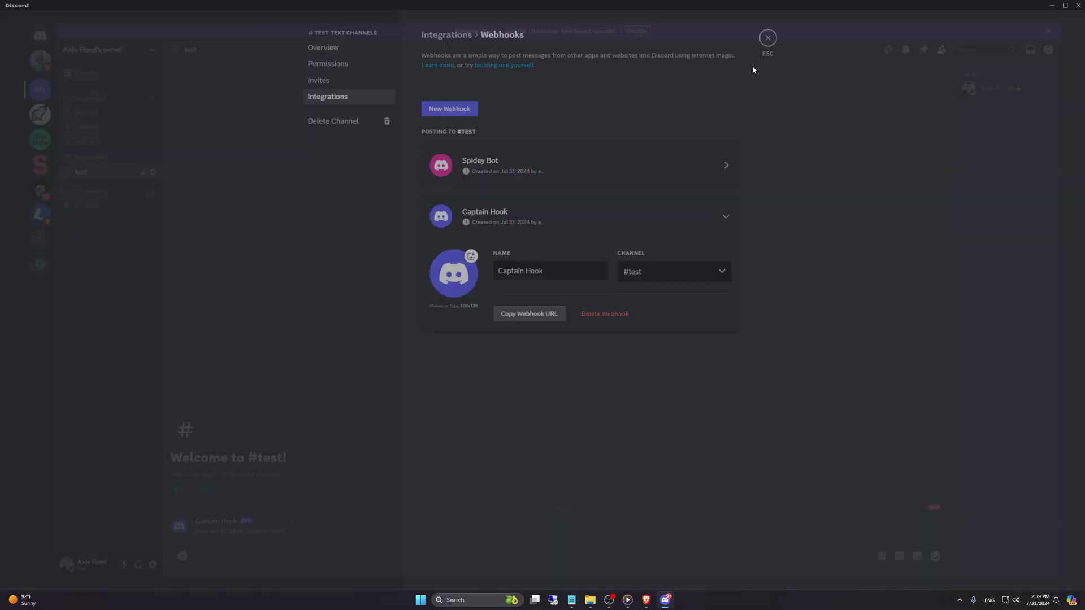
{"action": "double_click", "coordinate": [266, 543]}
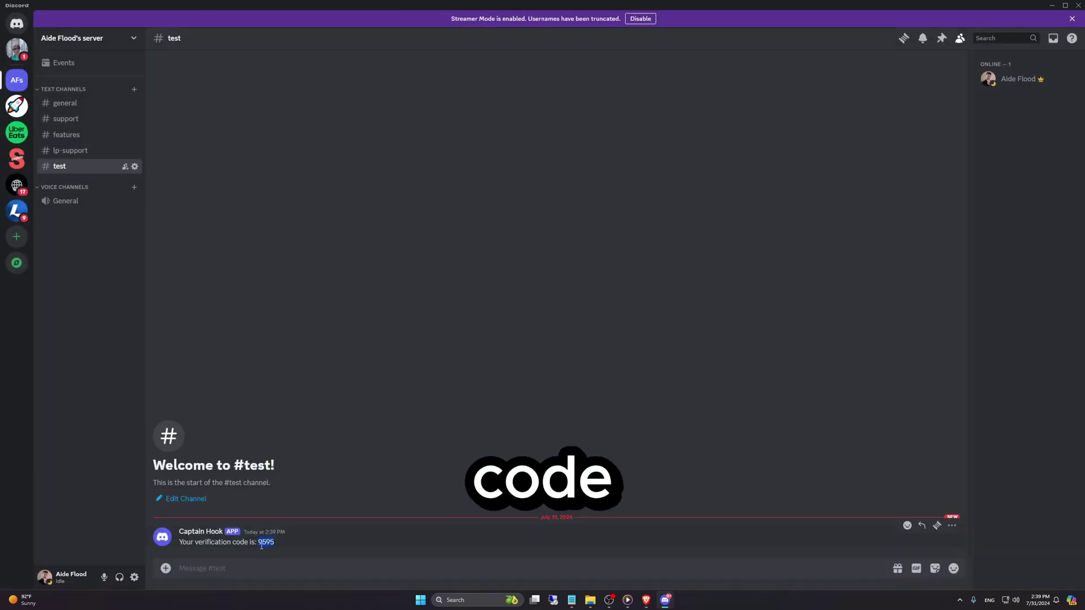
{"action": "key", "text": "alt+Tab"}
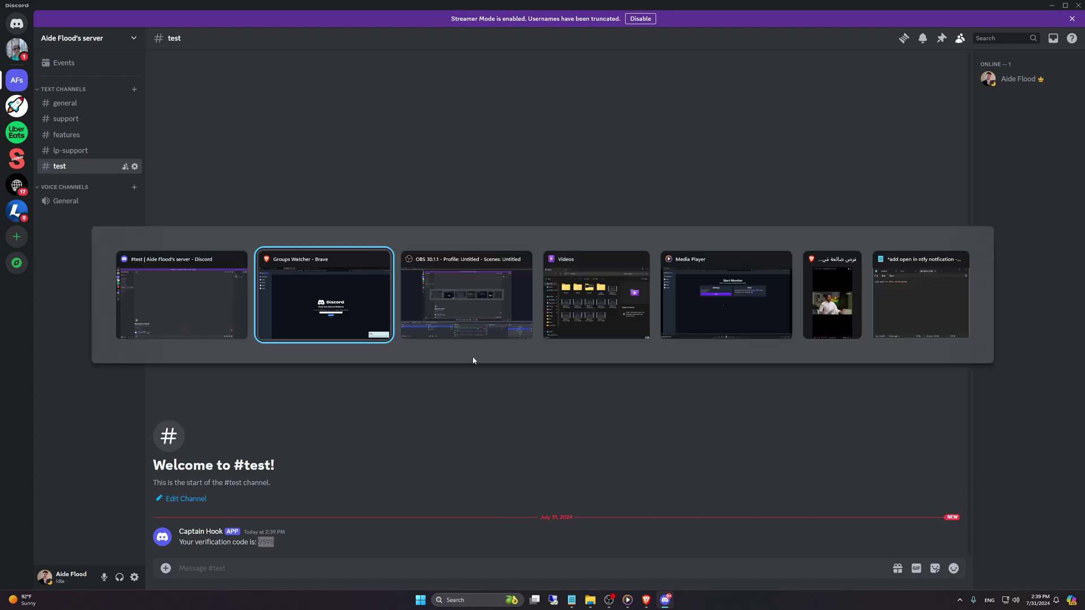
{"action": "key", "text": "ctrl+v"}
{"action": "left_click", "coordinate": [592, 394]}
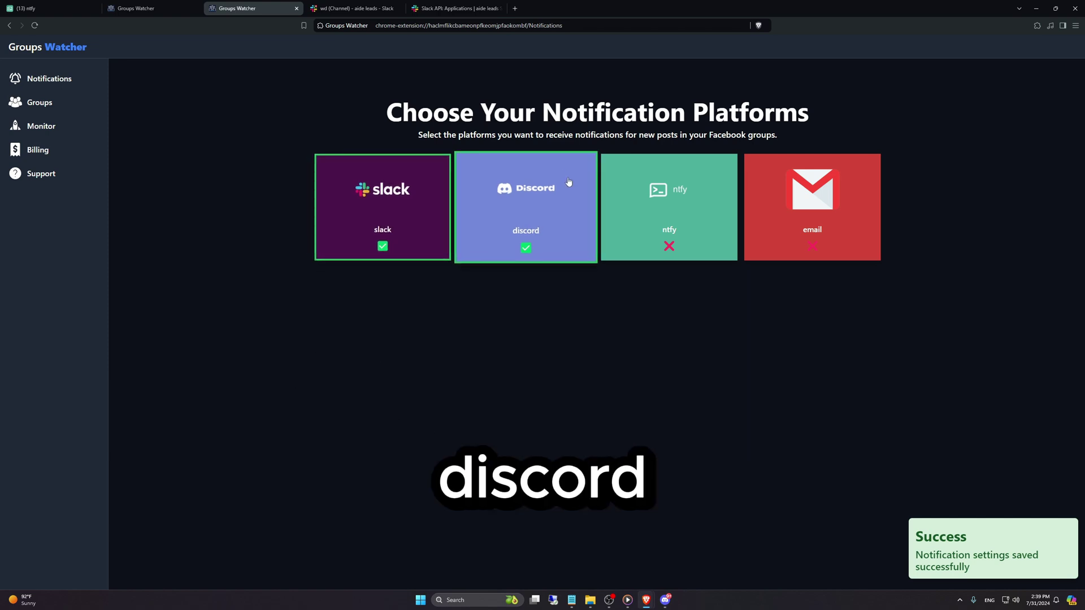
Choose ntfy as the next notification platform to set up
{"action": "left_click", "coordinate": [666, 214]}
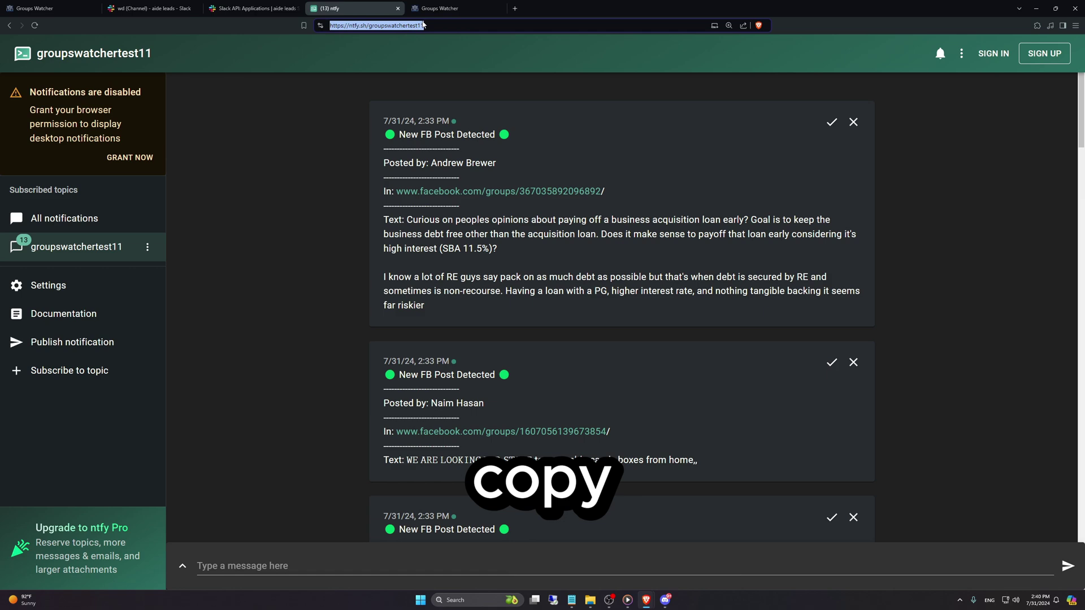
Paste the ntfy topic URL into Groups Watcher and send a verification code
{"action": "left_click", "coordinate": [440, 8]}
{"action": "left_click", "coordinate": [538, 357]}
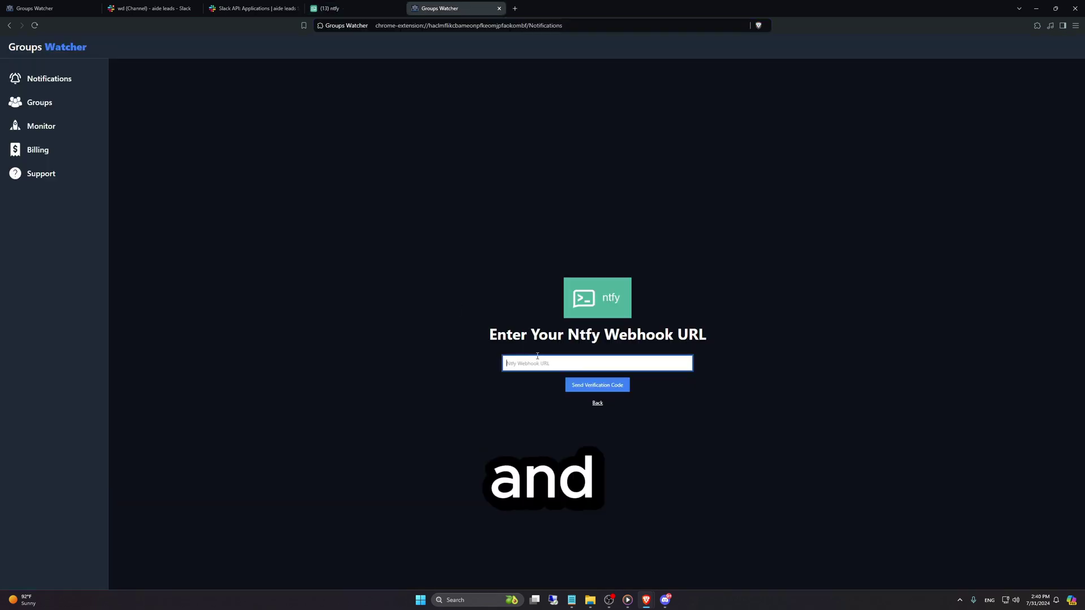
{"action": "key", "text": "ctrl+v"}
{"action": "left_click", "coordinate": [582, 386]}
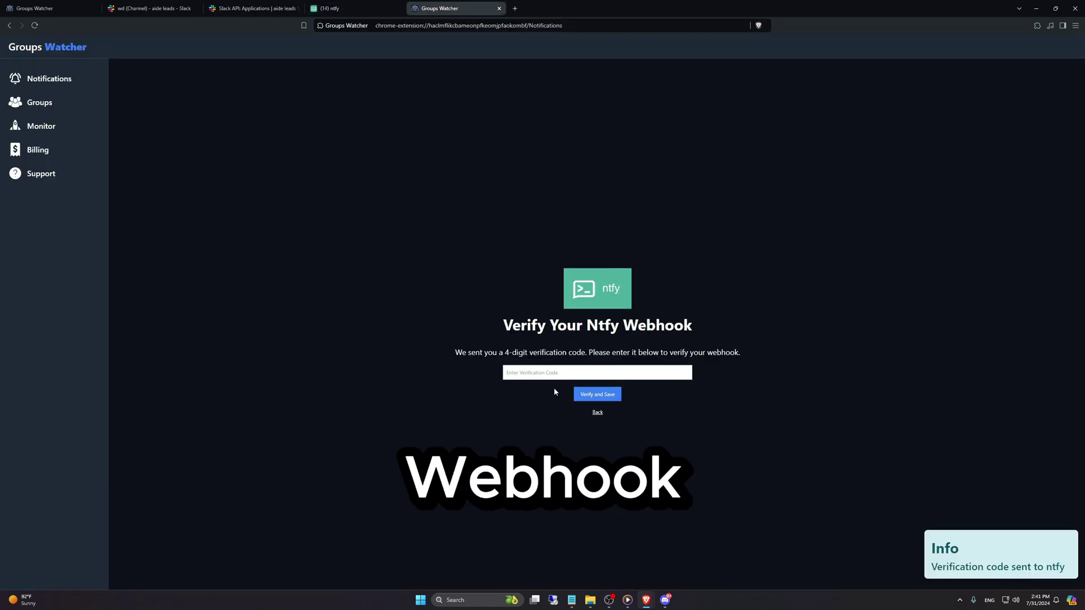
Enter the verification code from the groupswatchertest11 topic and verify and save the ntfy webhook
{"action": "left_click", "coordinate": [362, 7]}
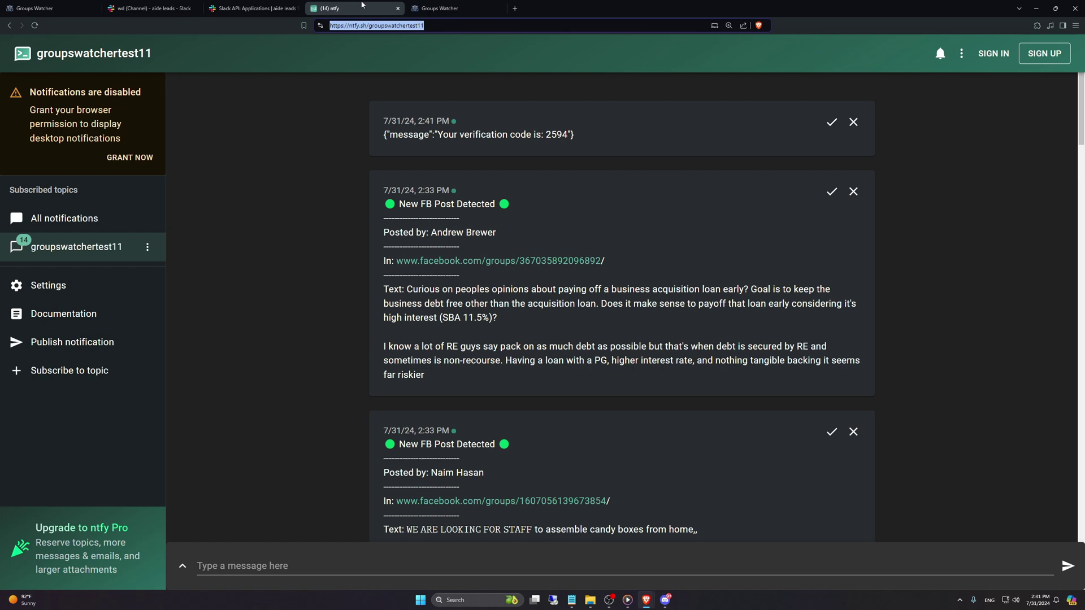
{"action": "double_click", "coordinate": [558, 134]}
{"action": "key", "text": "ctrl+c"}
{"action": "left_click", "coordinate": [452, 8]}
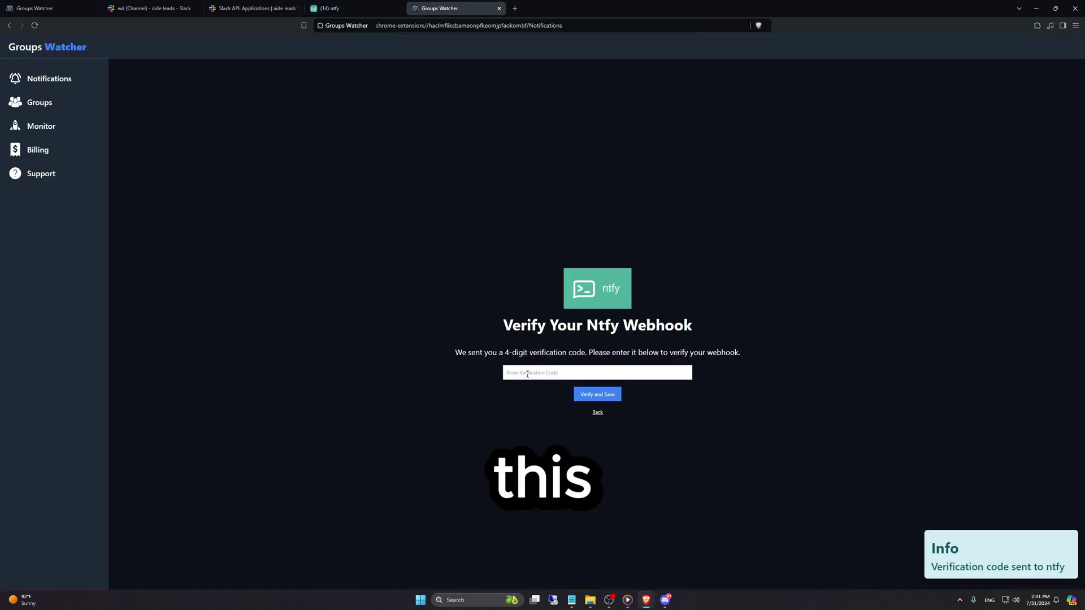
{"action": "left_click", "coordinate": [518, 375]}
{"action": "key", "text": "ctrl+v"}
{"action": "left_click", "coordinate": [599, 396]}
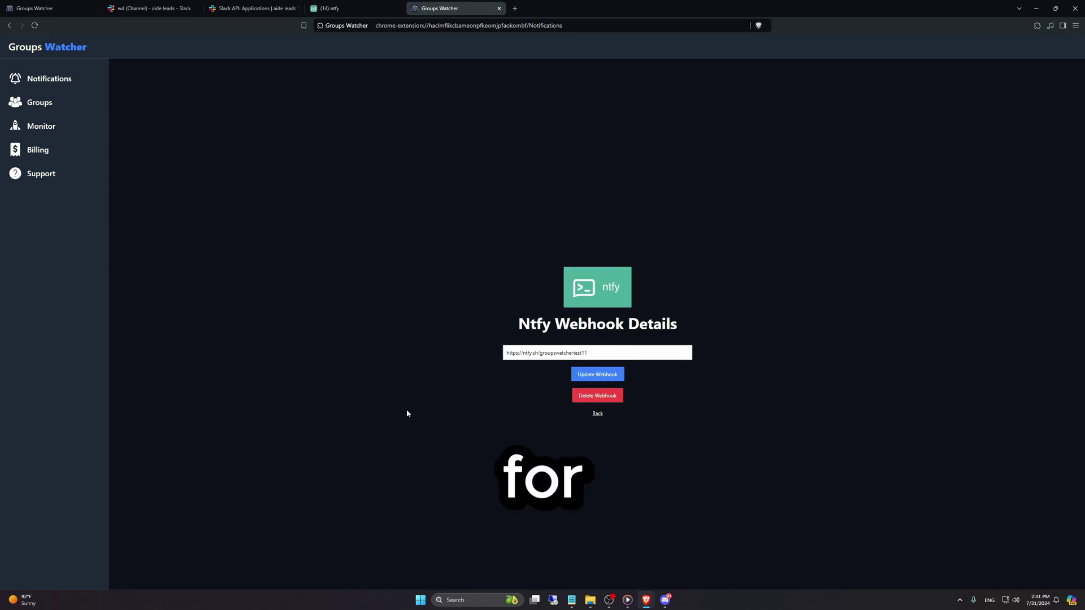
{"action": "left_click_drag", "start_coordinate": [588, 353], "coordinate": [540, 356]}
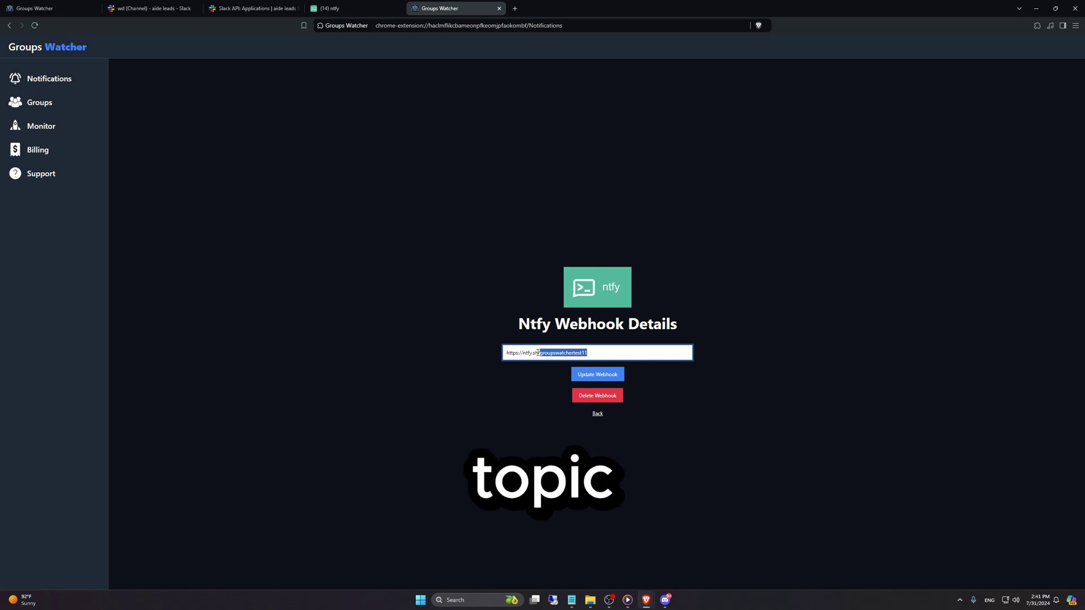
{"action": "left_click", "coordinate": [597, 413]}
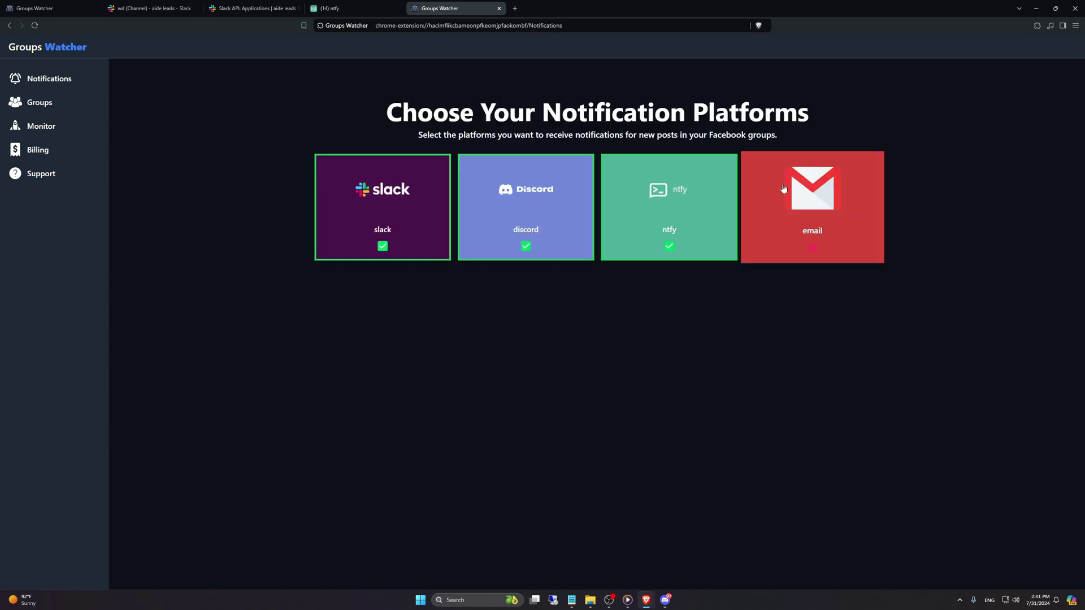
{"action": "left_click", "coordinate": [785, 191]}
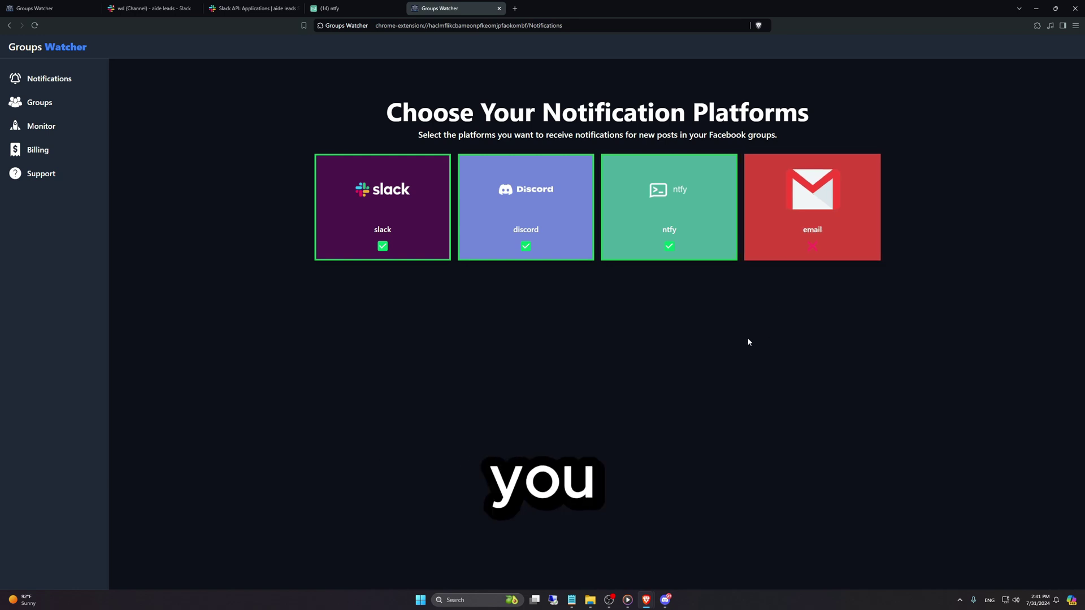
Refresh the Facebook groups list and toggle Select All so no group is selected
{"action": "left_click", "coordinate": [56, 103]}
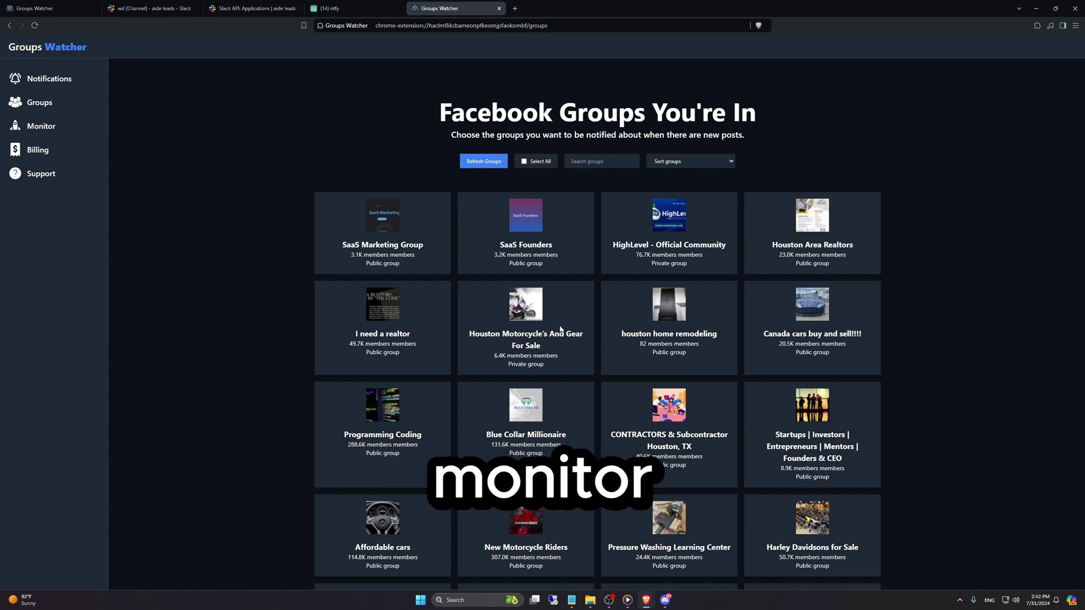
{"action": "left_click", "coordinate": [482, 162]}
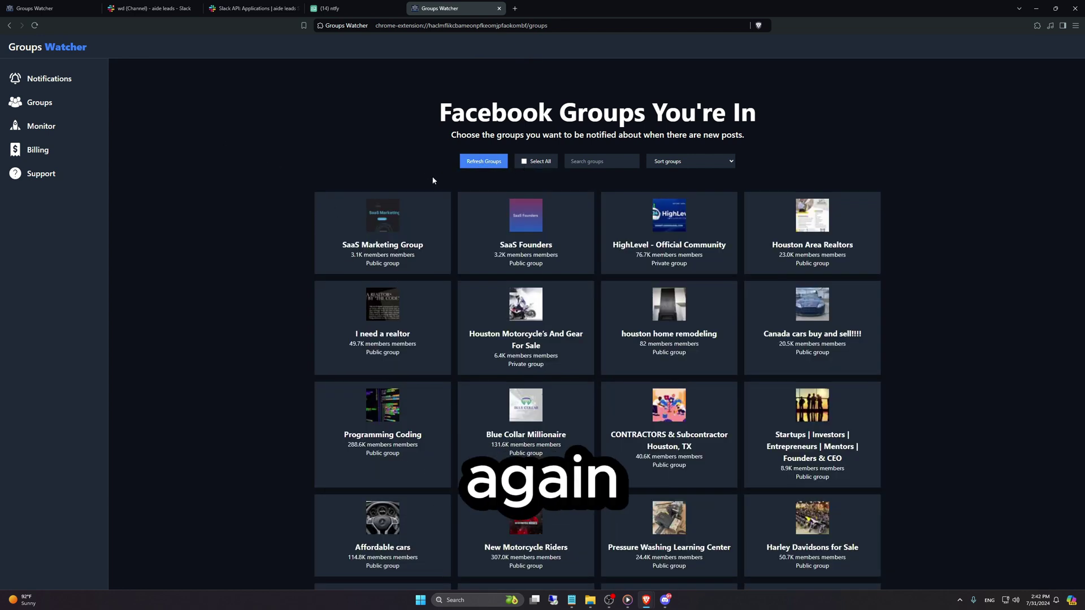
{"action": "left_click", "coordinate": [524, 163]}
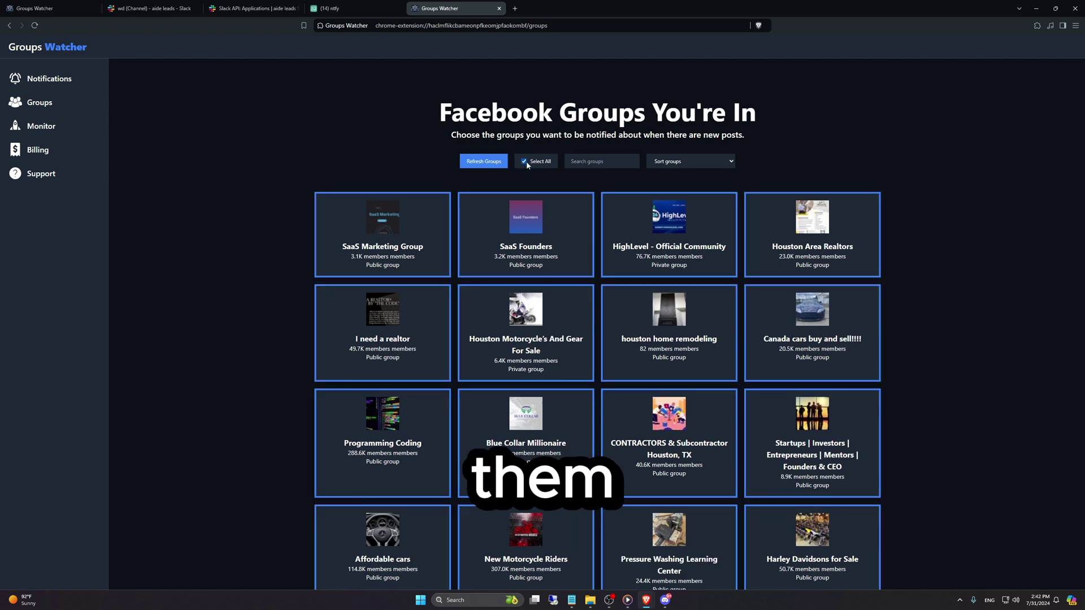
{"action": "left_click", "coordinate": [524, 162]}
Search groups for 'saas', toggle SaaS Marketing Group and SaaS Founders on and off, then clear the search
{"action": "key", "text": "Tab"}
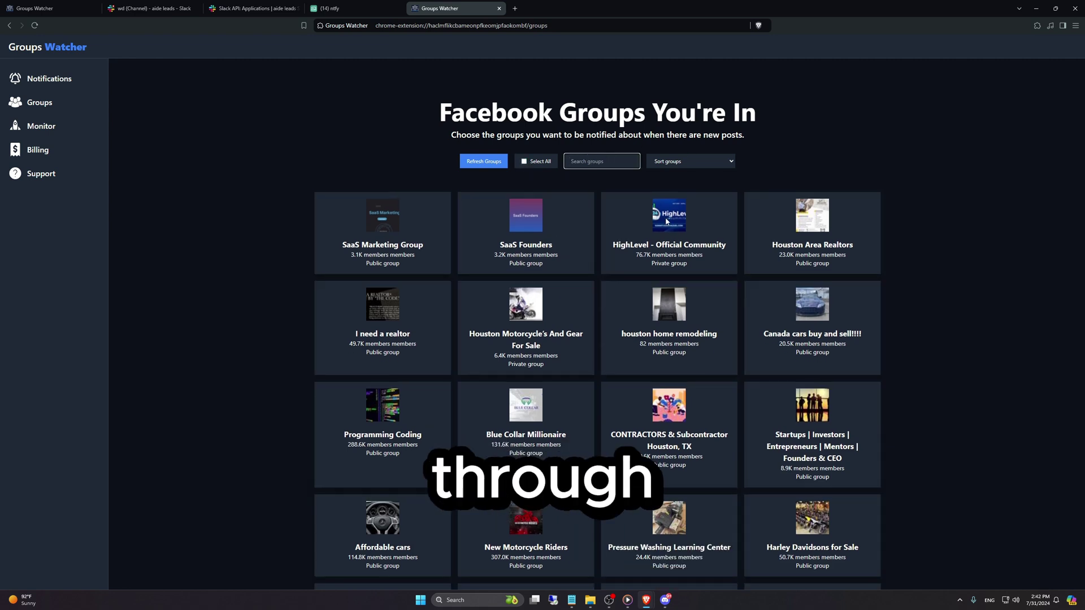
{"action": "type", "text": "saas"}
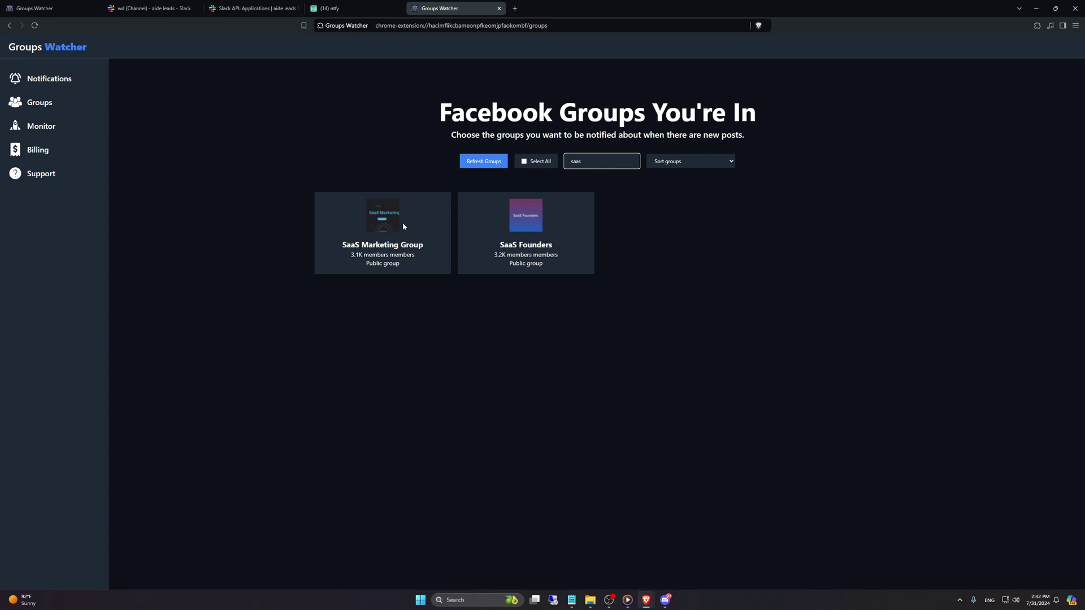
{"action": "left_click", "coordinate": [404, 227]}
{"action": "left_click", "coordinate": [478, 237]}
{"action": "left_click", "coordinate": [424, 237]}
{"action": "left_click", "coordinate": [587, 211]}
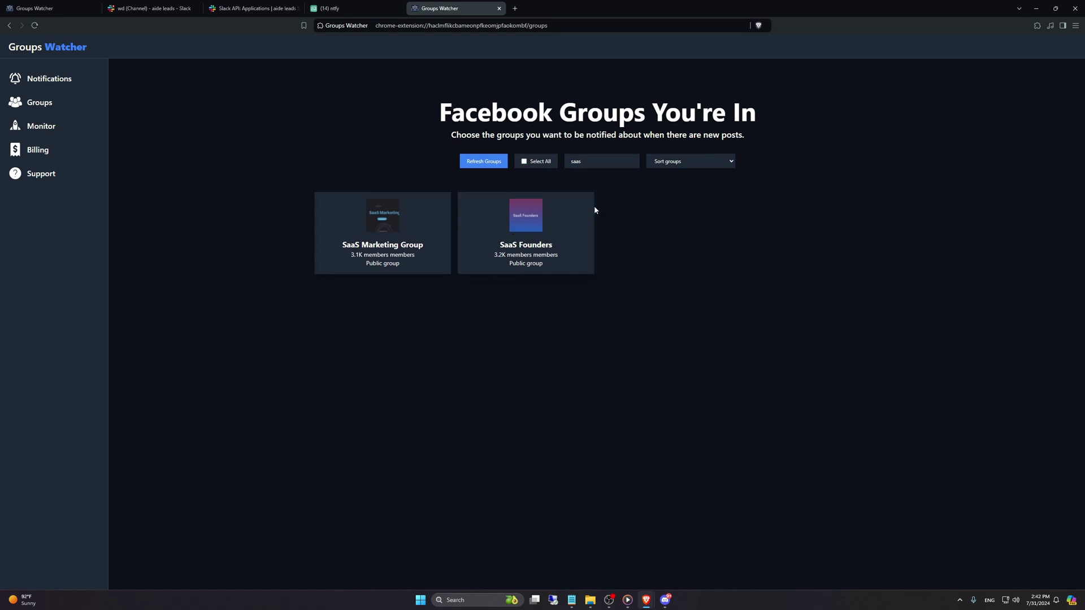
{"action": "double_click", "coordinate": [578, 161]}
{"action": "key", "text": "BackSpace"}
{"action": "left_click", "coordinate": [667, 161]}
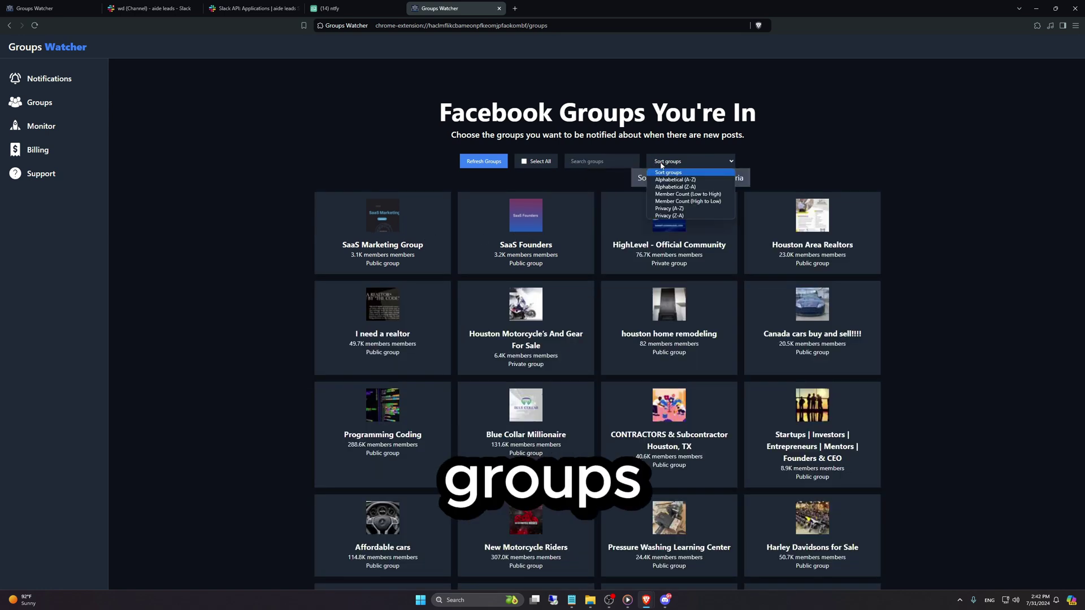
Sort groups by Member Count (Low to High), then (High to Low), then Privacy (A-Z) and (Z-A)
{"action": "left_click", "coordinate": [673, 194]}
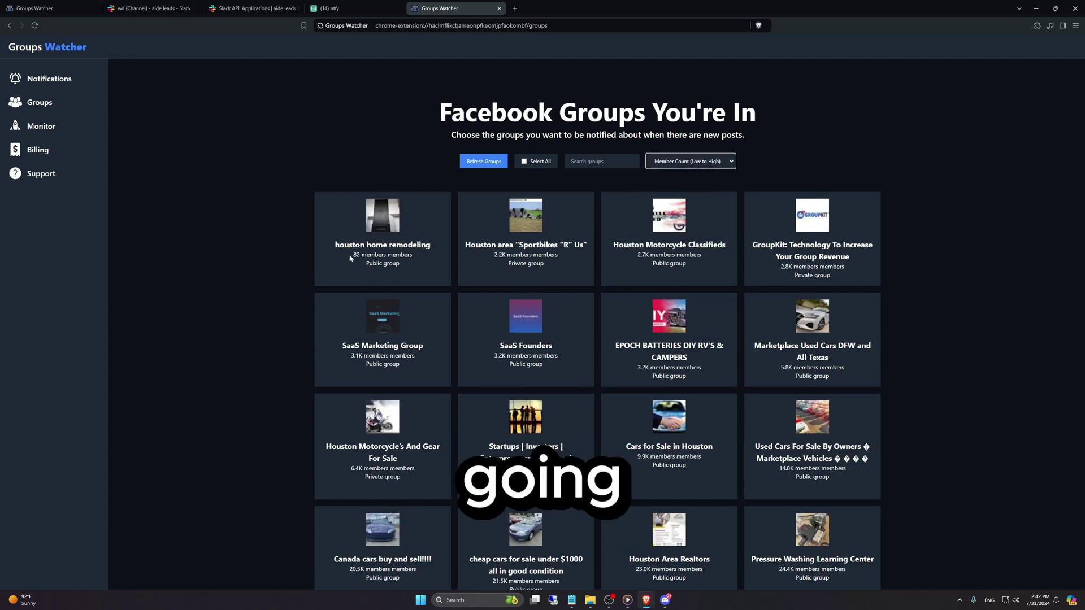
{"action": "left_click", "coordinate": [678, 161]}
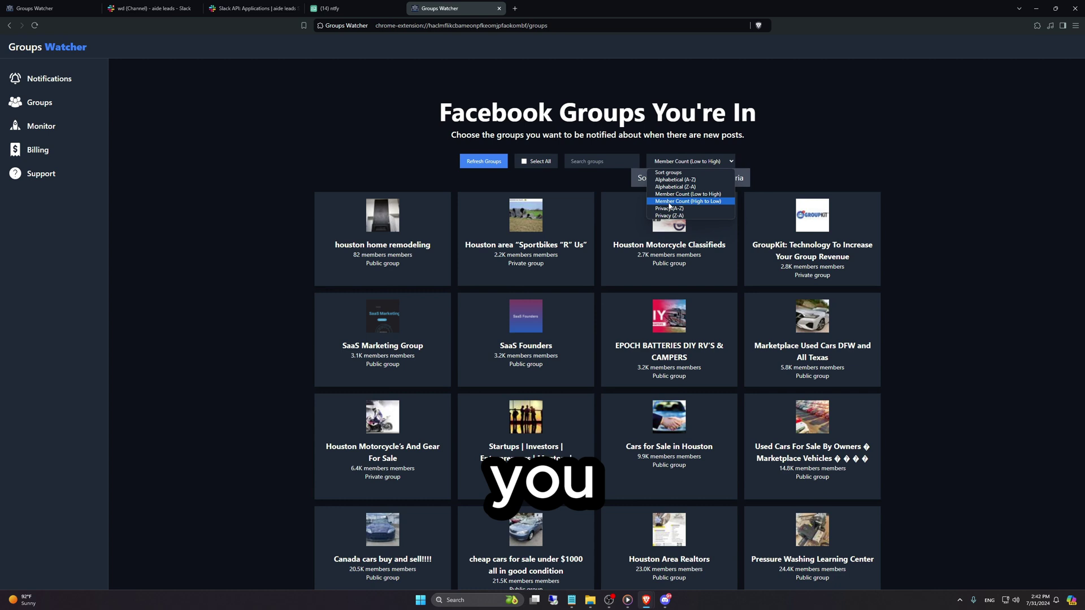
{"action": "left_click", "coordinate": [670, 202]}
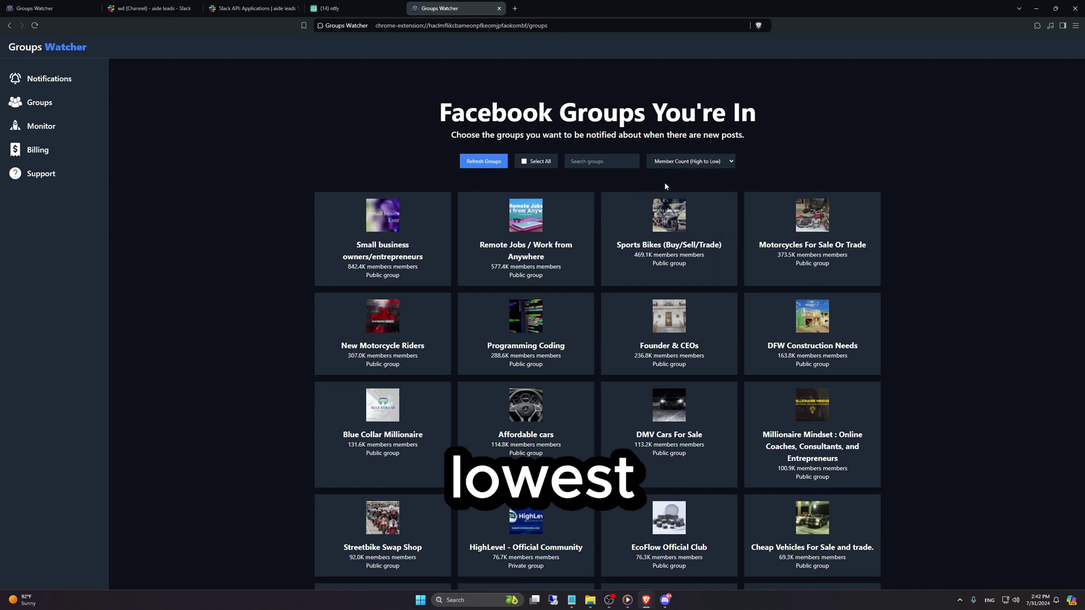
{"action": "left_click", "coordinate": [667, 161]}
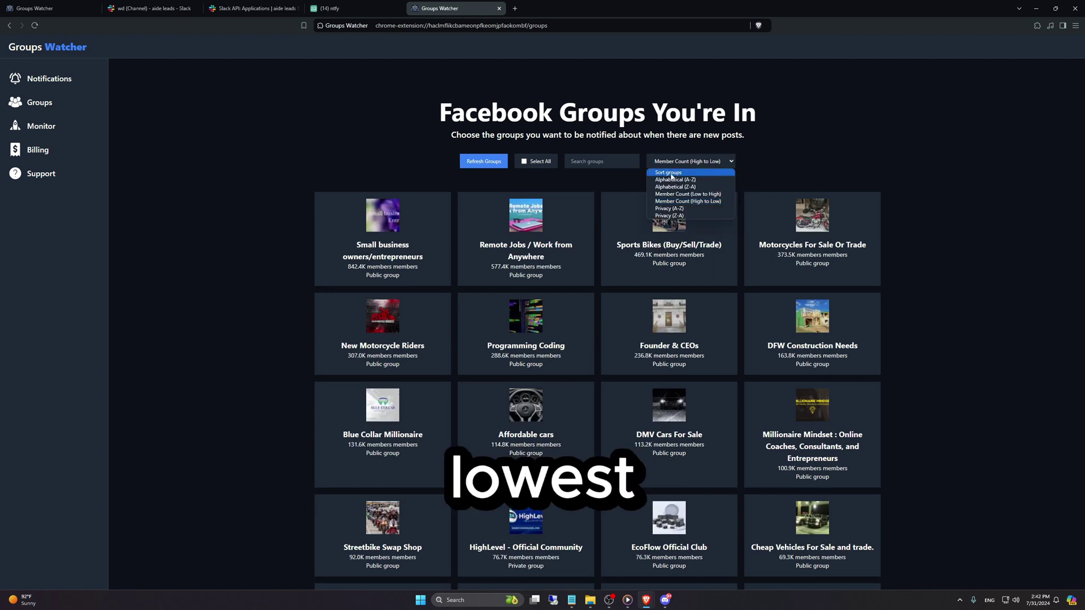
{"action": "left_click", "coordinate": [691, 209]}
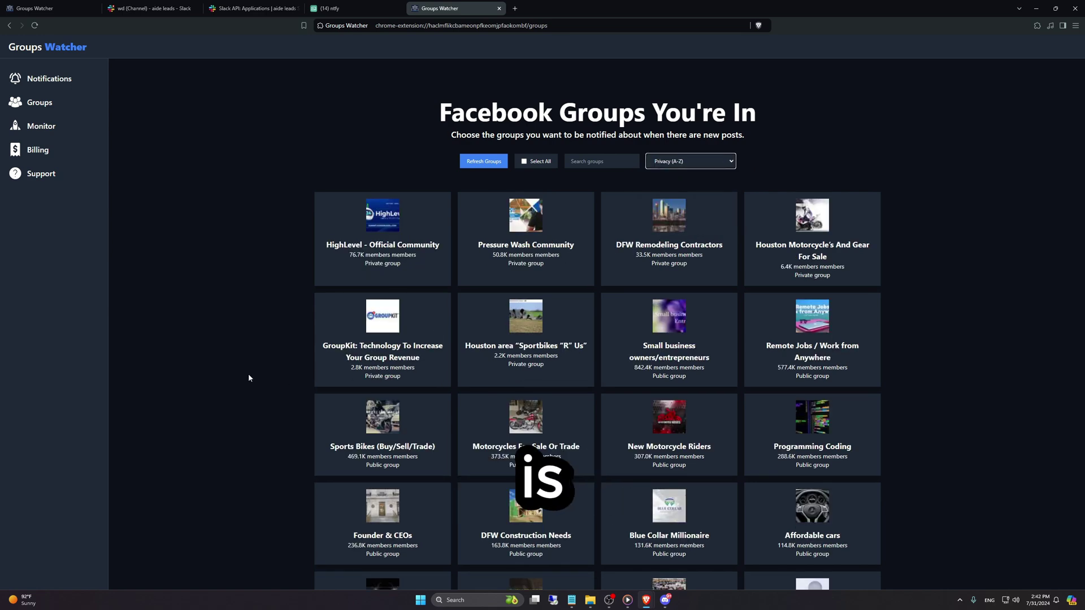
{"action": "scroll", "coordinate": [639, 455], "scroll_direction": "down", "scroll_amount": 3}
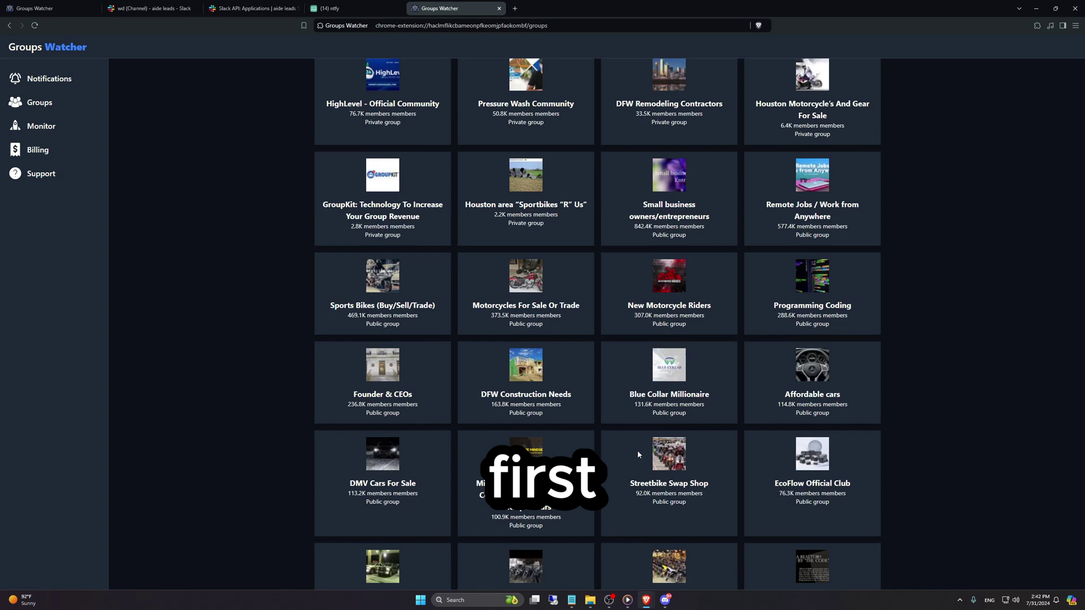
{"action": "scroll", "coordinate": [638, 455], "scroll_direction": "up", "scroll_amount": 3}
{"action": "left_click", "coordinate": [690, 161]}
{"action": "left_click", "coordinate": [690, 217]}
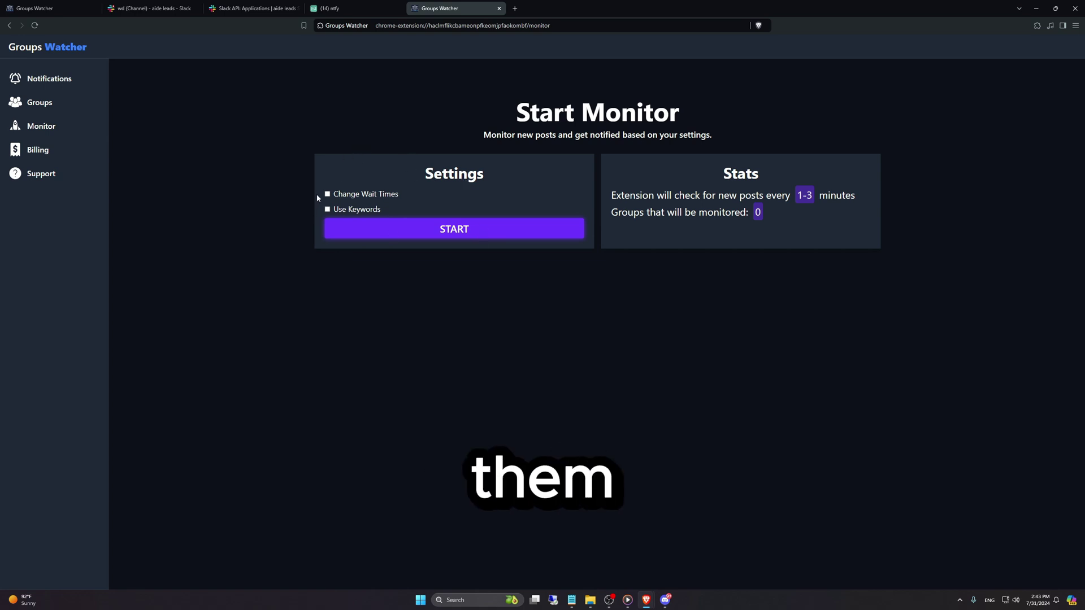
{"action": "mouse_move", "coordinate": [363, 197]}
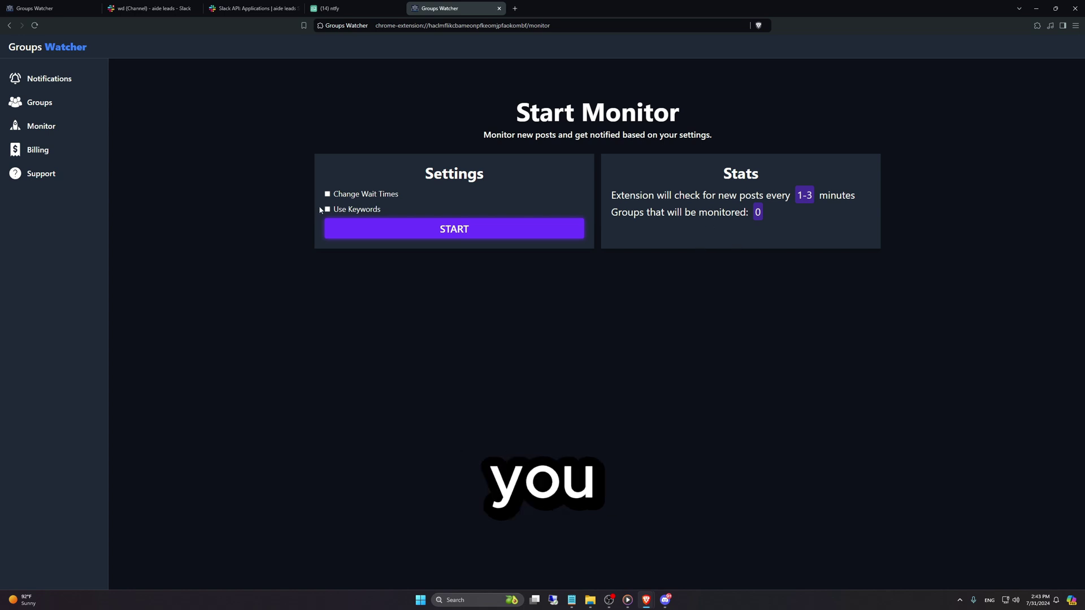
{"action": "left_click", "coordinate": [329, 194]}
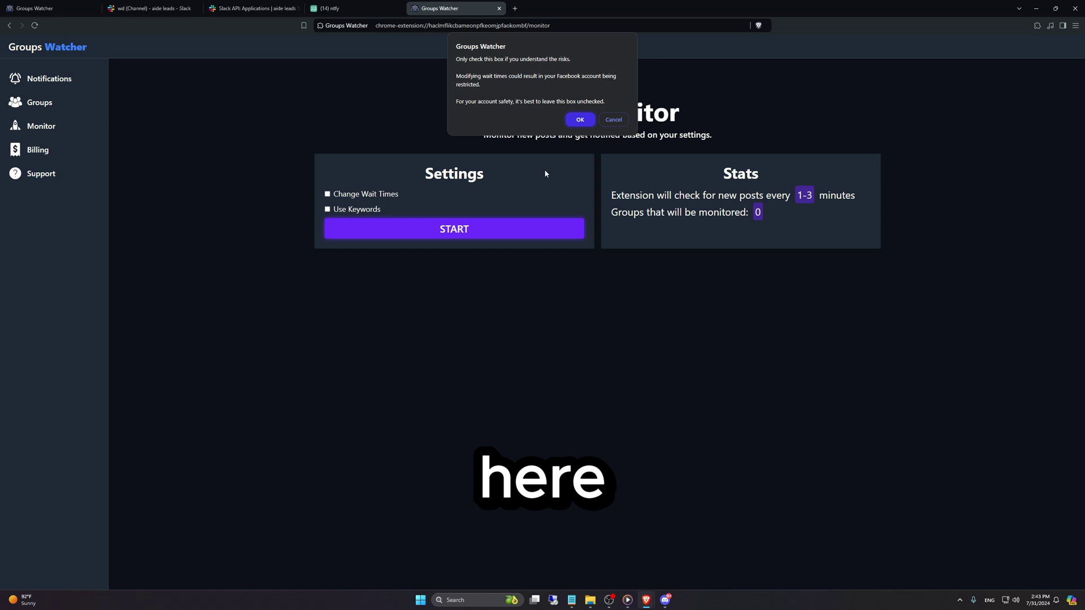
{"action": "left_click", "coordinate": [579, 121]}
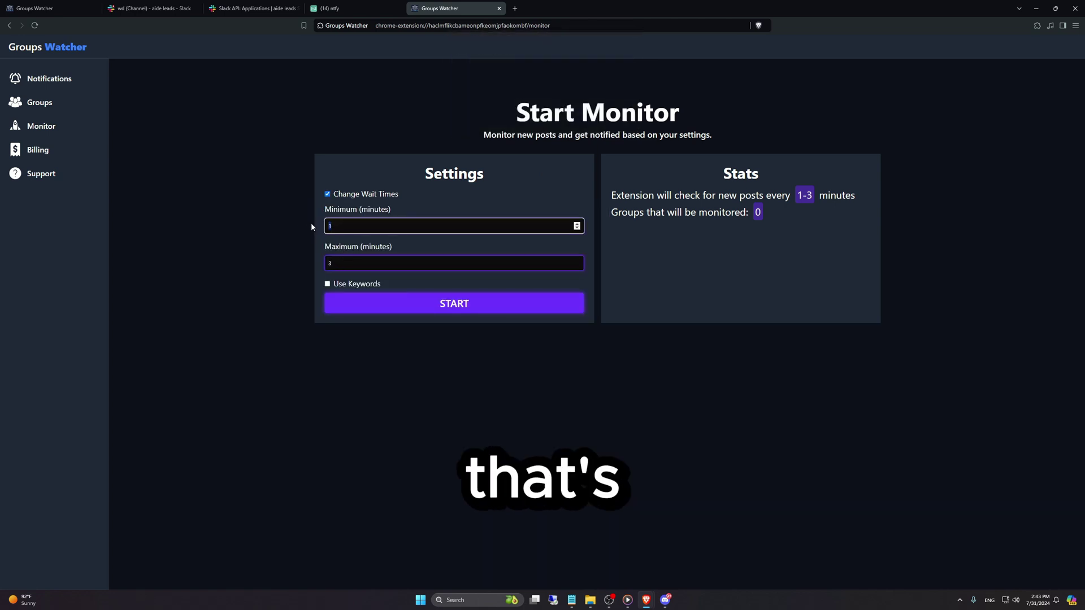
{"action": "left_click", "coordinate": [328, 194]}
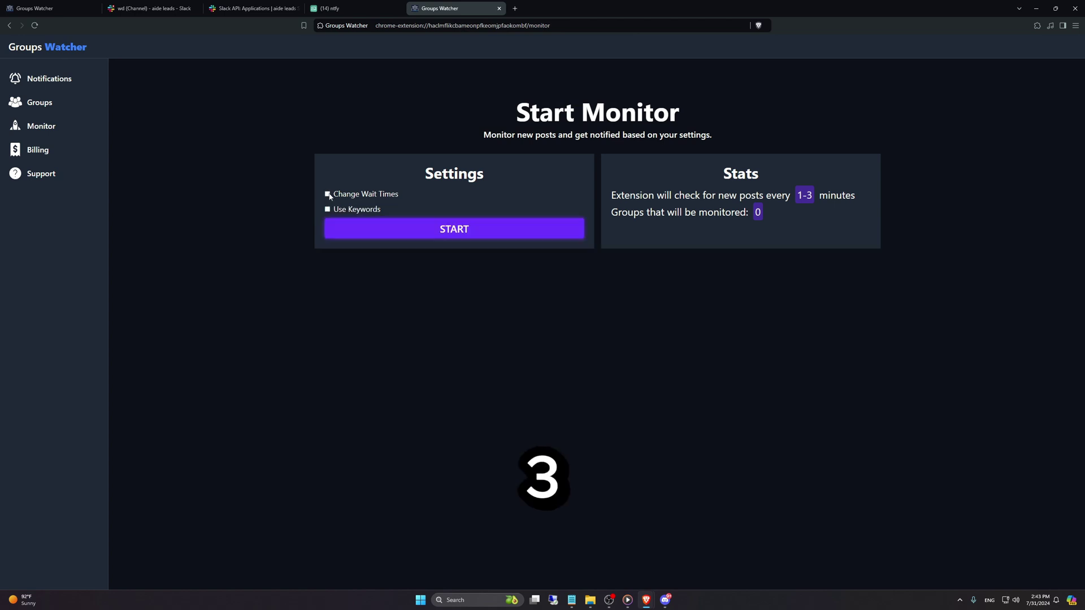
{"action": "left_click", "coordinate": [347, 210]}
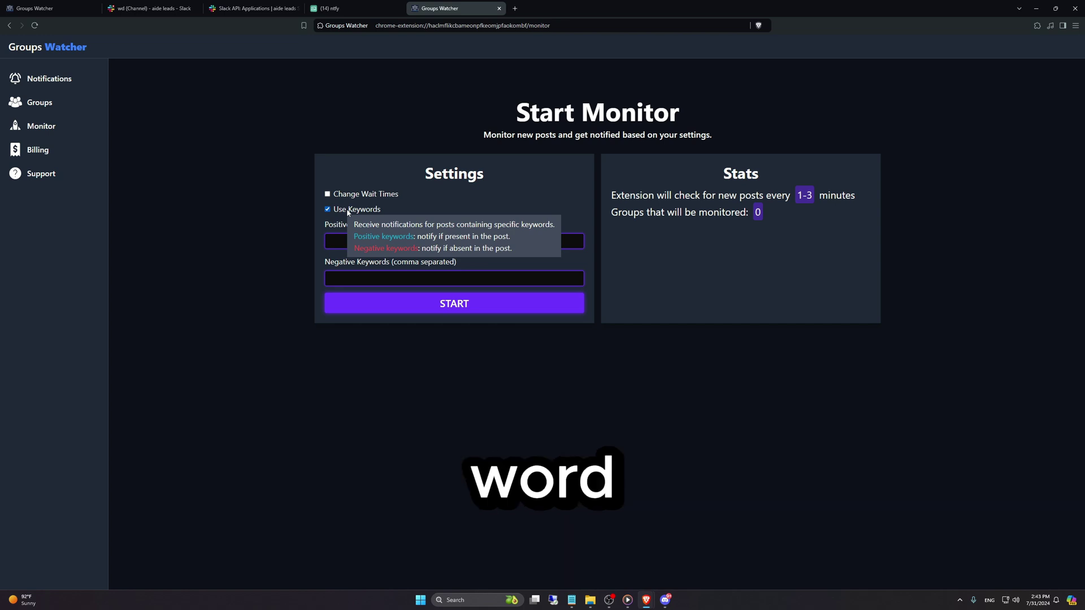
{"action": "left_click", "coordinate": [336, 240]}
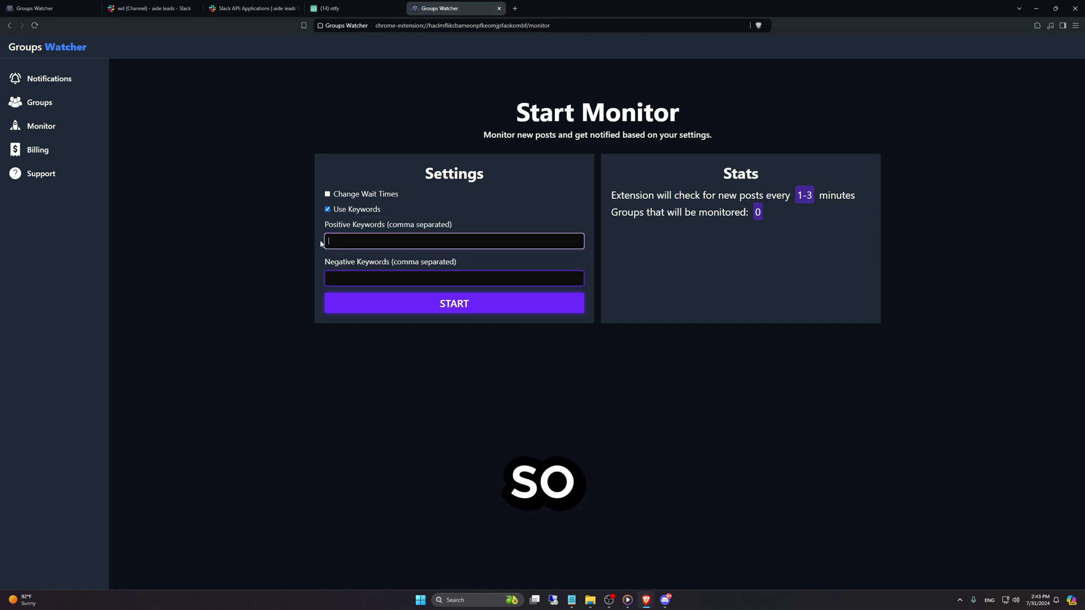
{"action": "type", "text": "ts"}
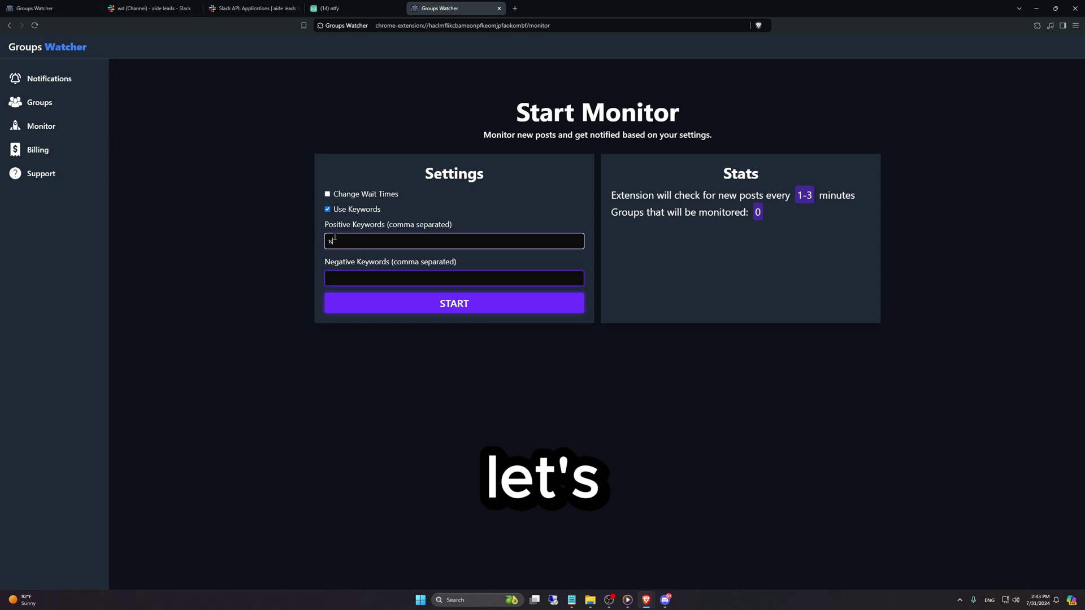
{"action": "key", "text": "BackSpace"}
{"action": "type", "text": "axes,"}
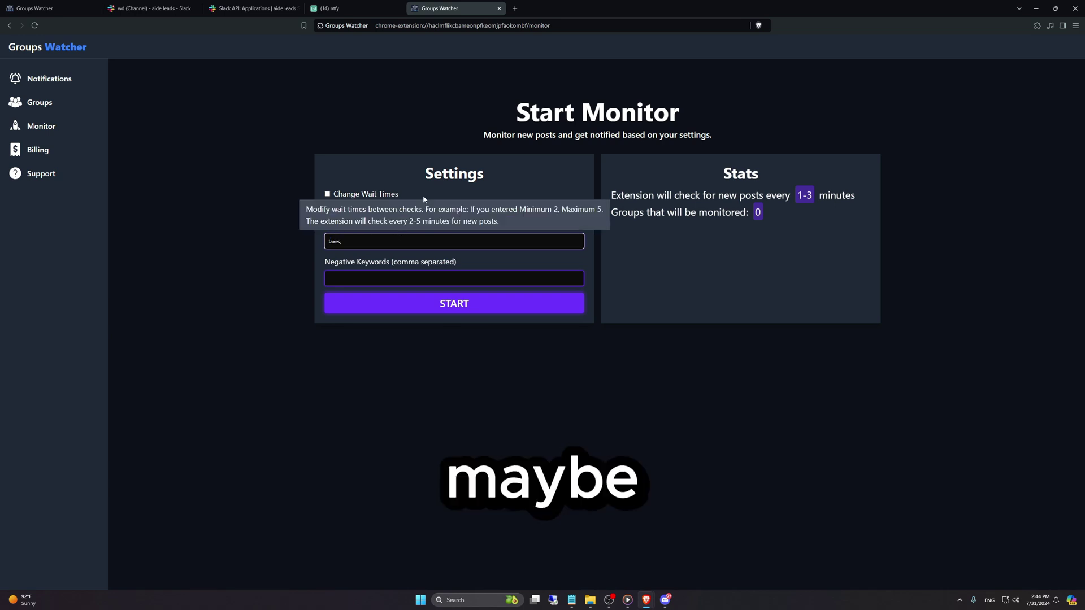
{"action": "type", "text": " tax help"}
{"action": "key", "text": "ctrl+plus"}
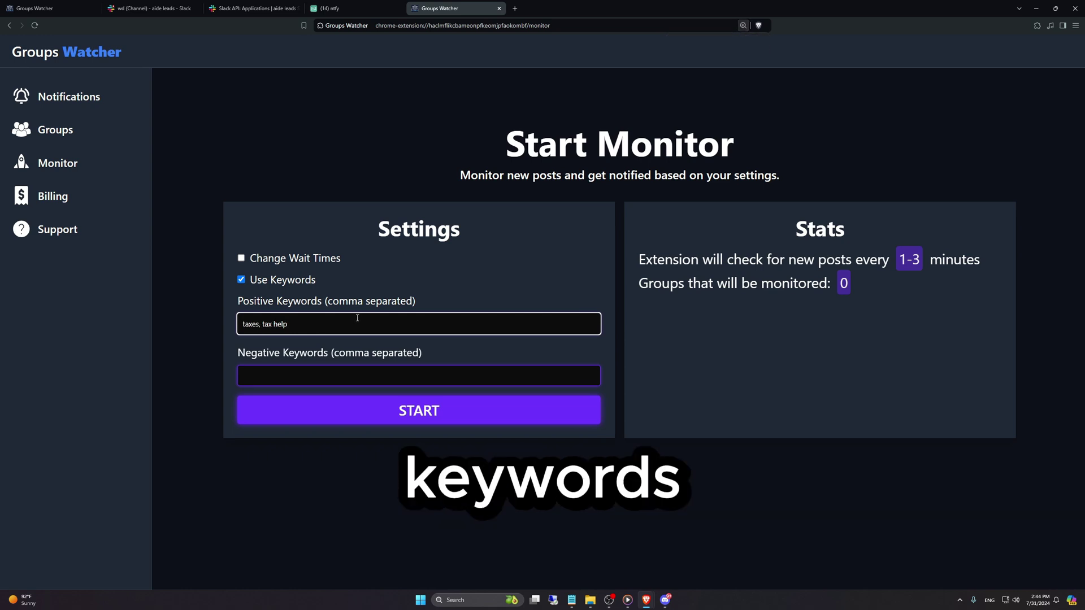
{"action": "key", "text": "ctrl+minus"}
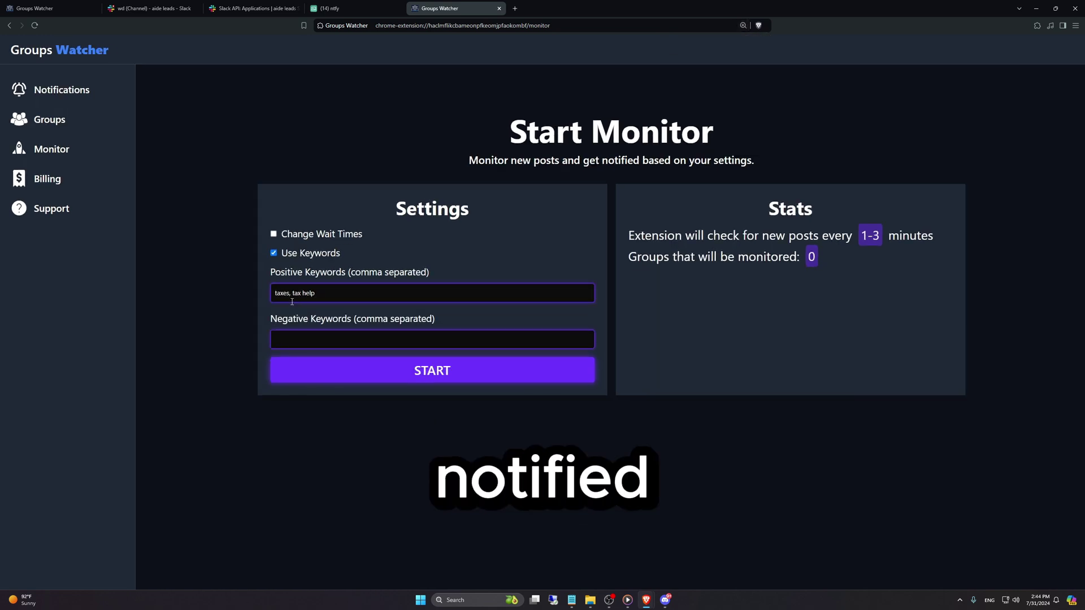
{"action": "left_click", "coordinate": [293, 340]}
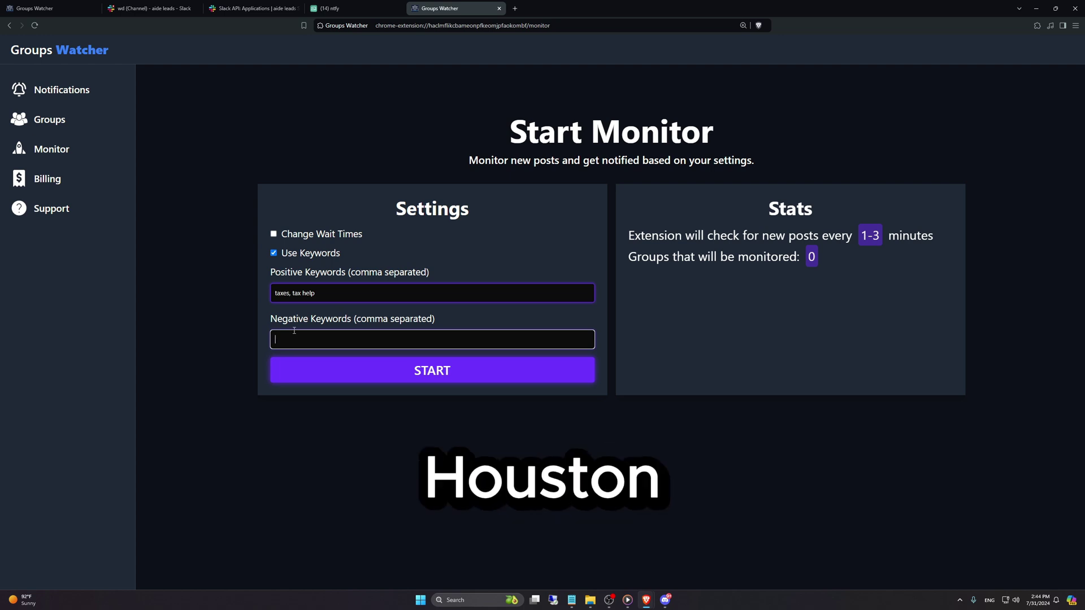
{"action": "type", "text": "Houston"}
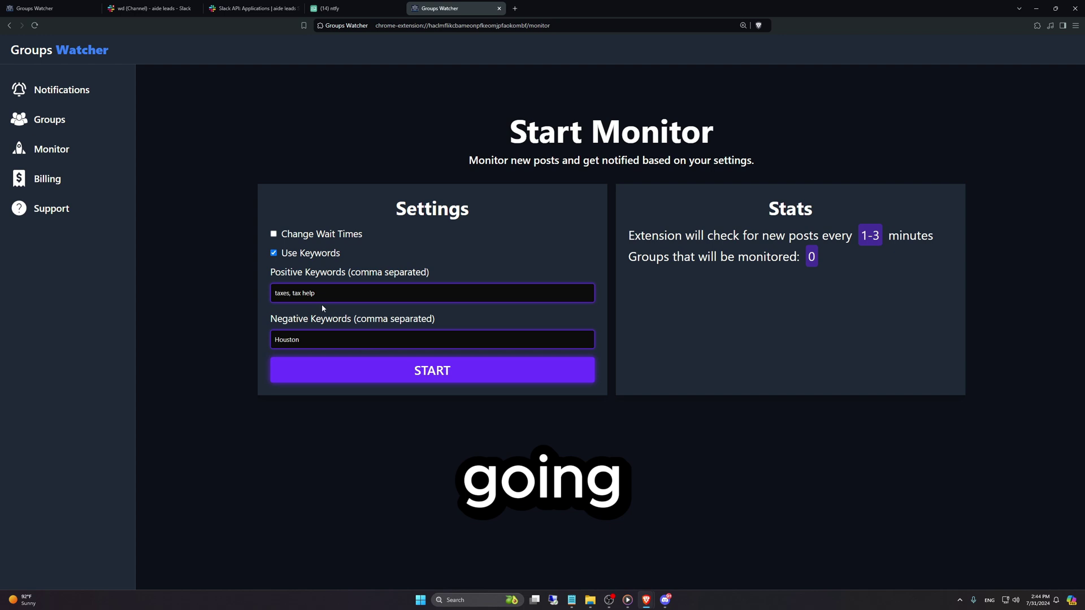
{"action": "left_click", "coordinate": [284, 292]}
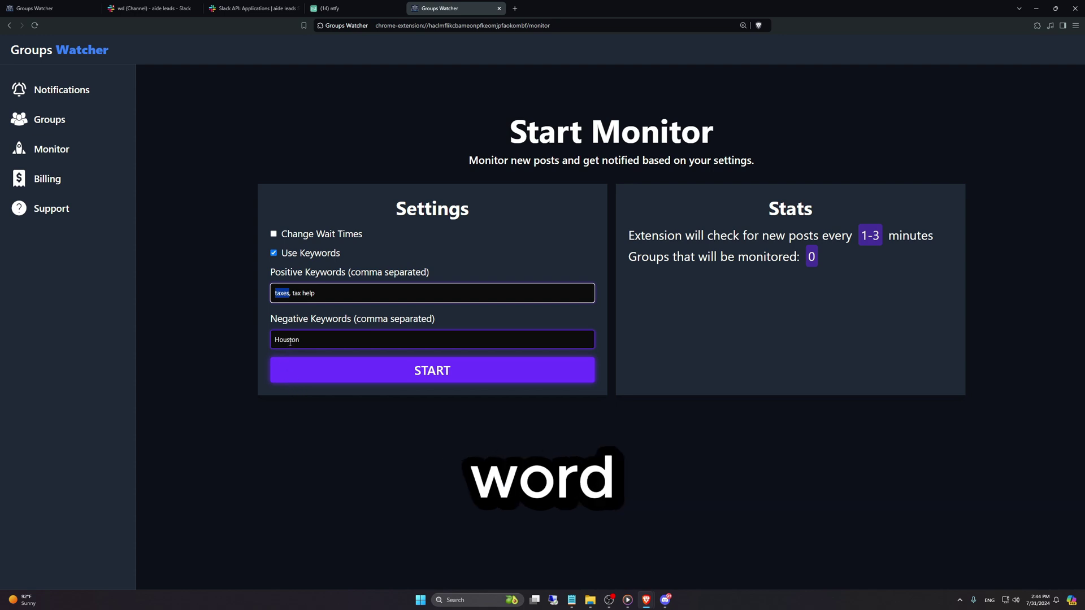
{"action": "left_click", "coordinate": [302, 254]}
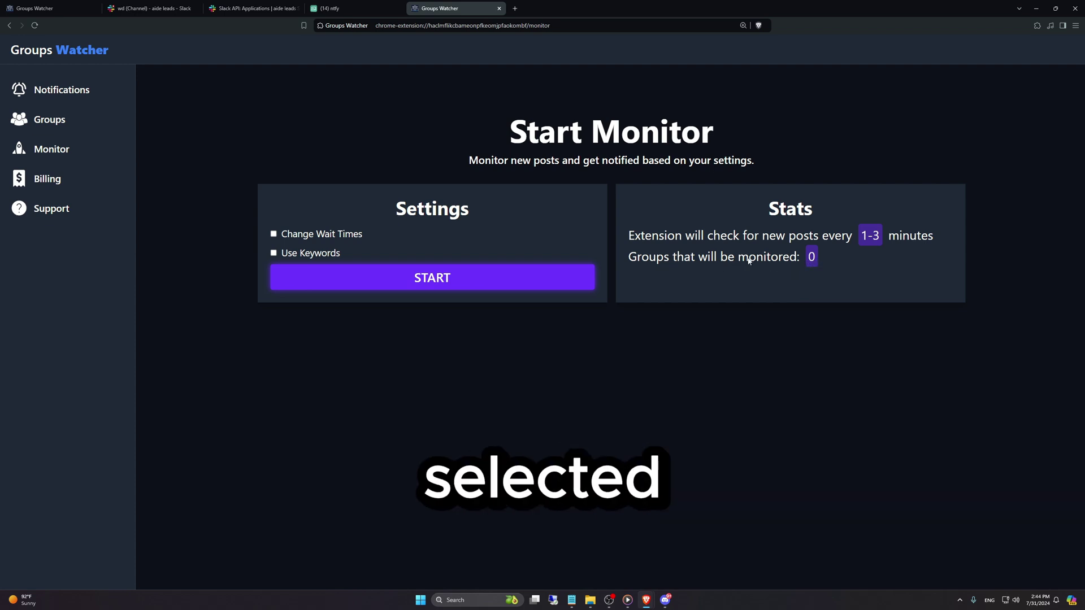
Select all 40 Facebook groups on the Groups page and start monitoring them
{"action": "left_click", "coordinate": [436, 278]}
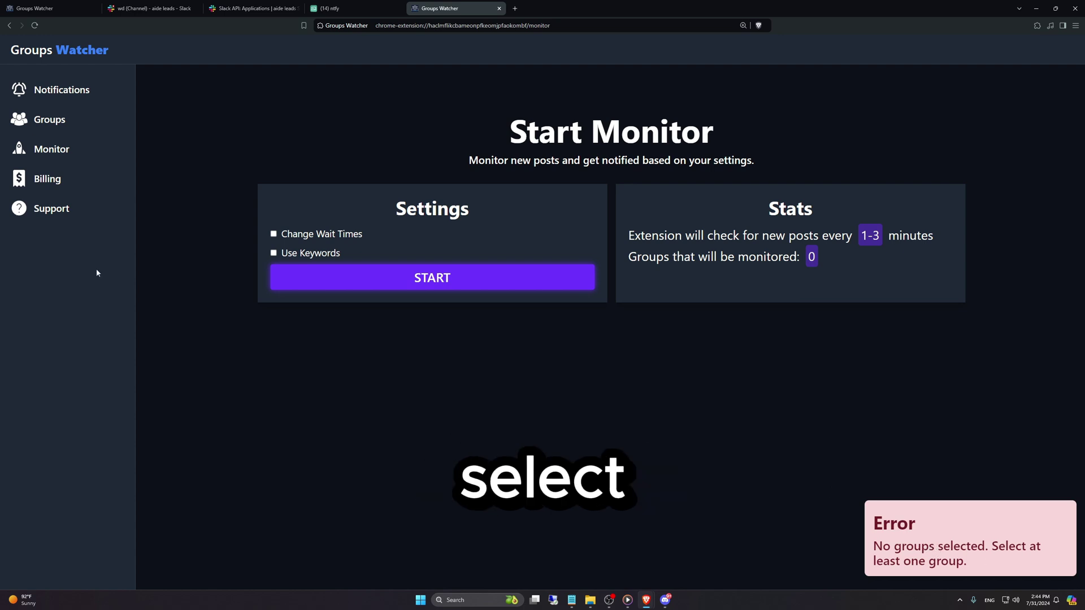
{"action": "left_click", "coordinate": [28, 121]}
{"action": "left_click", "coordinate": [522, 193]}
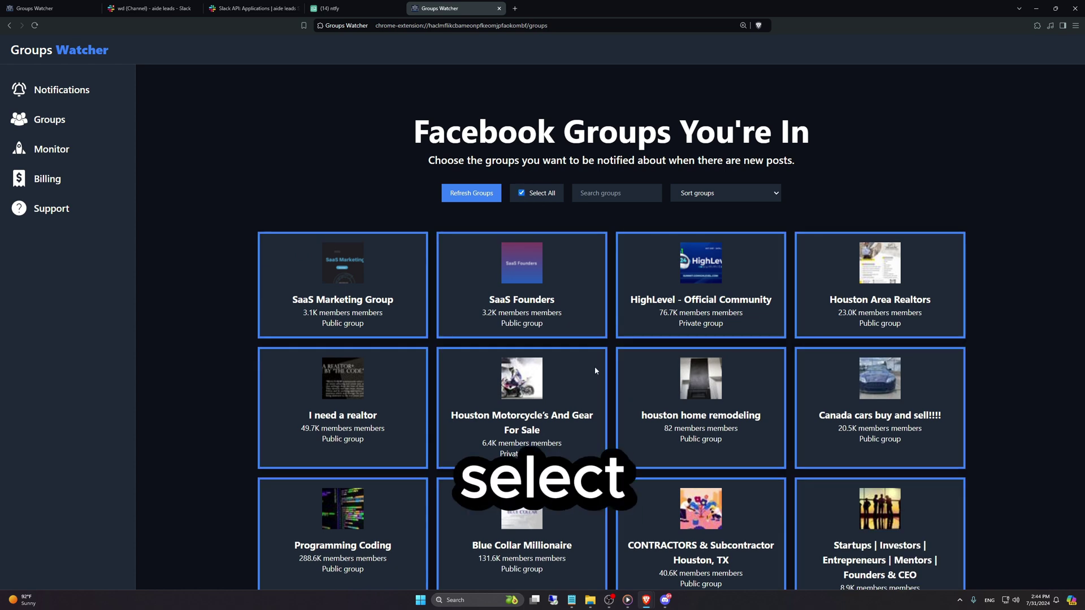
{"action": "left_click", "coordinate": [63, 150]}
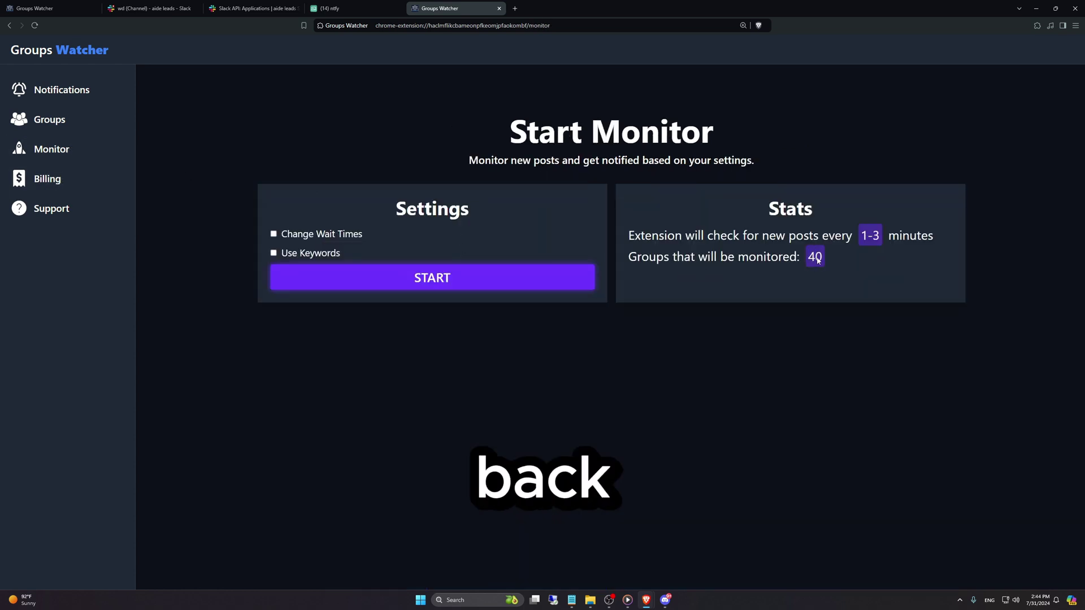
{"action": "left_click", "coordinate": [431, 281]}
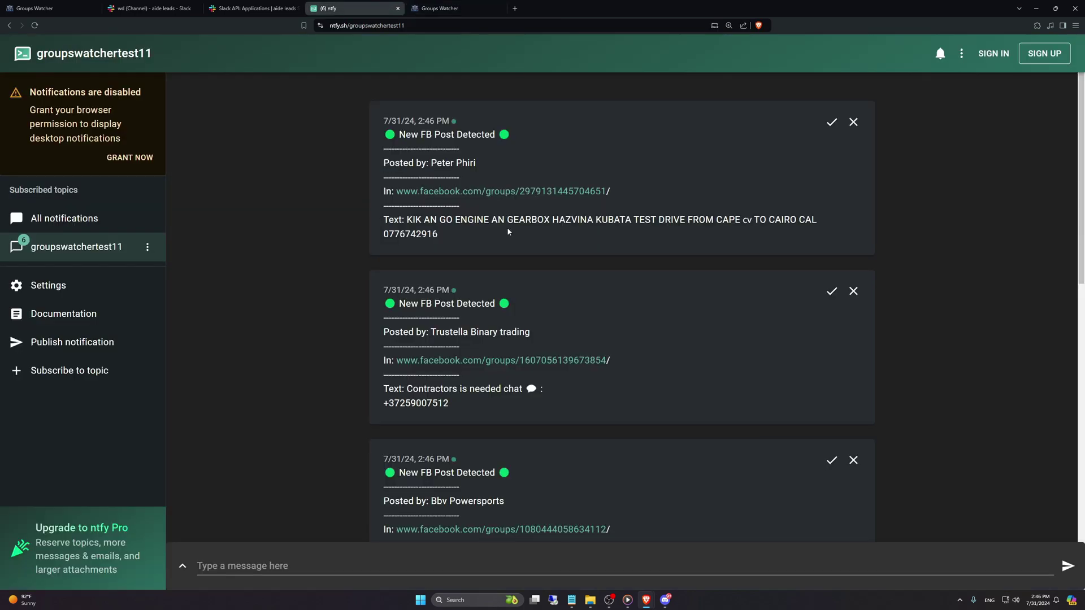
Review the New FB Post Detected alerts in ntfy, then in Slack, then bring up Discord
{"action": "left_click", "coordinate": [339, 8]}
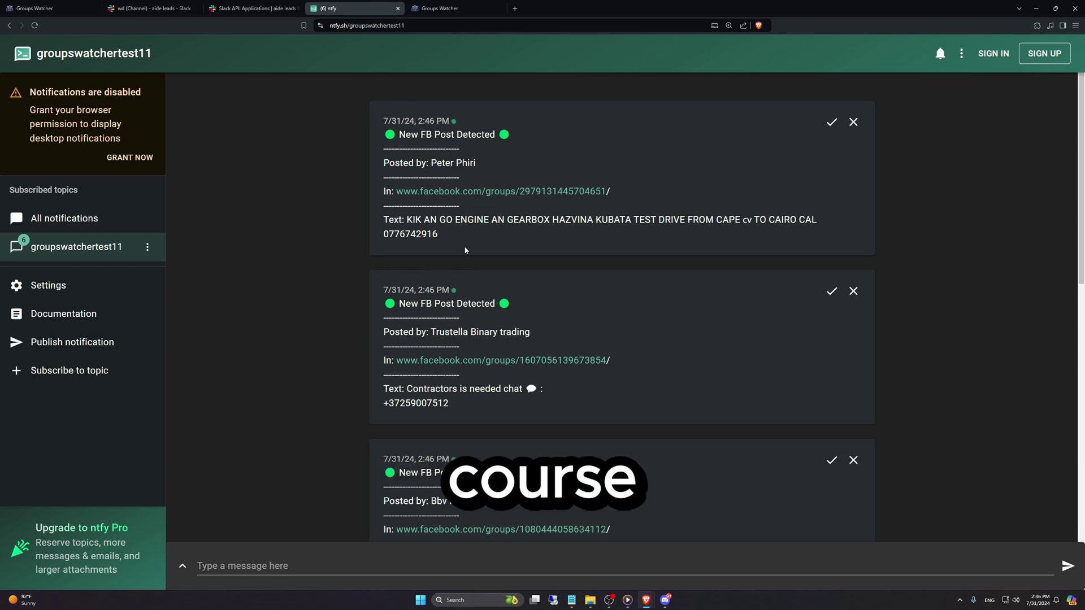
{"action": "triple_click", "coordinate": [380, 228]}
{"action": "key", "text": "ctrl+Tab"}
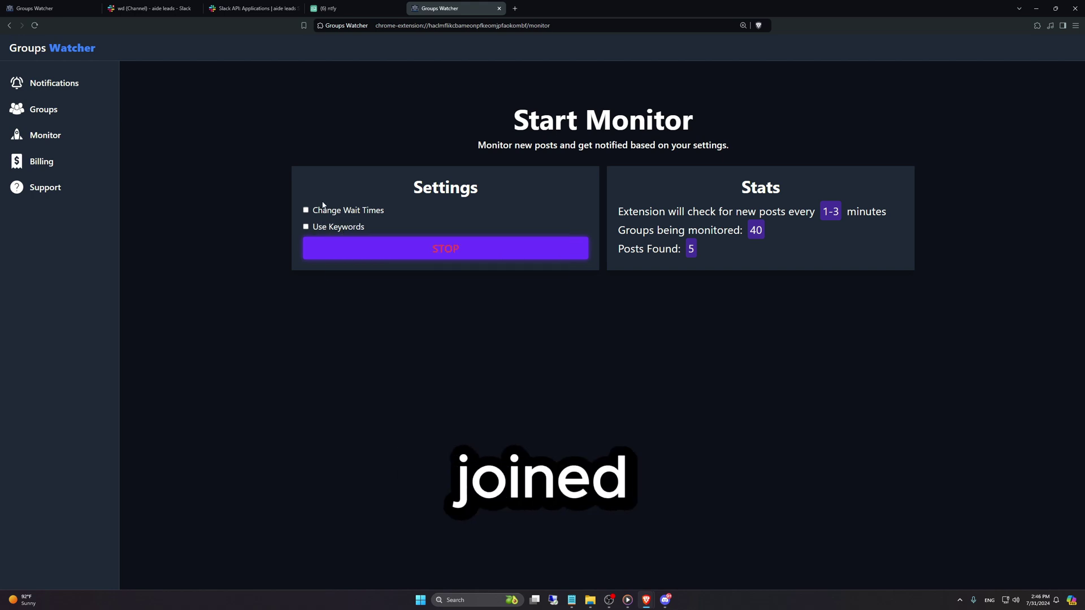
{"action": "key", "text": "ctrl+shift+Tab"}
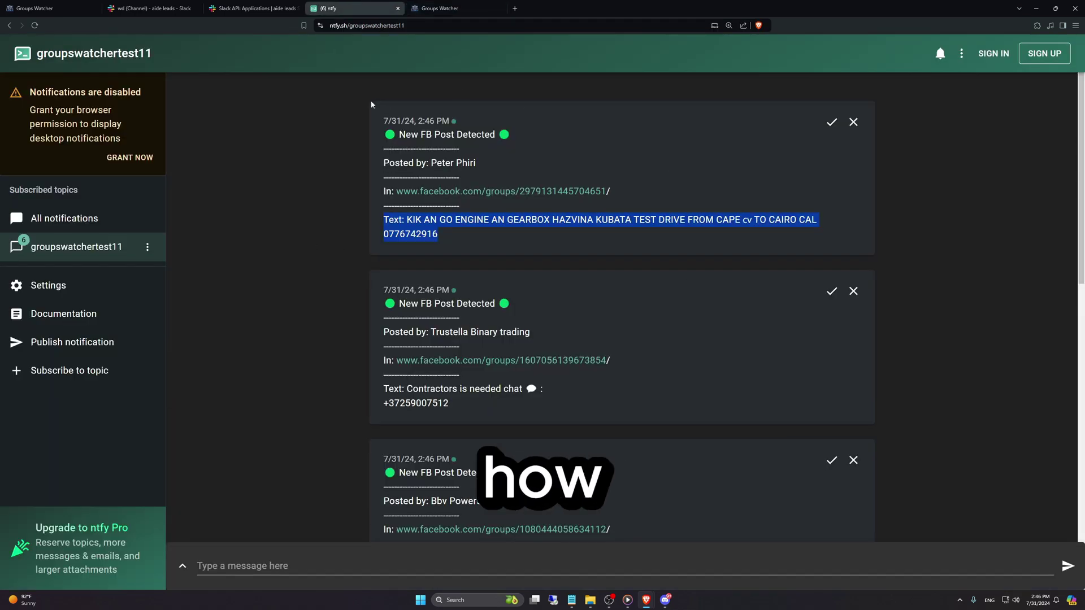
{"action": "left_click", "coordinate": [403, 173]}
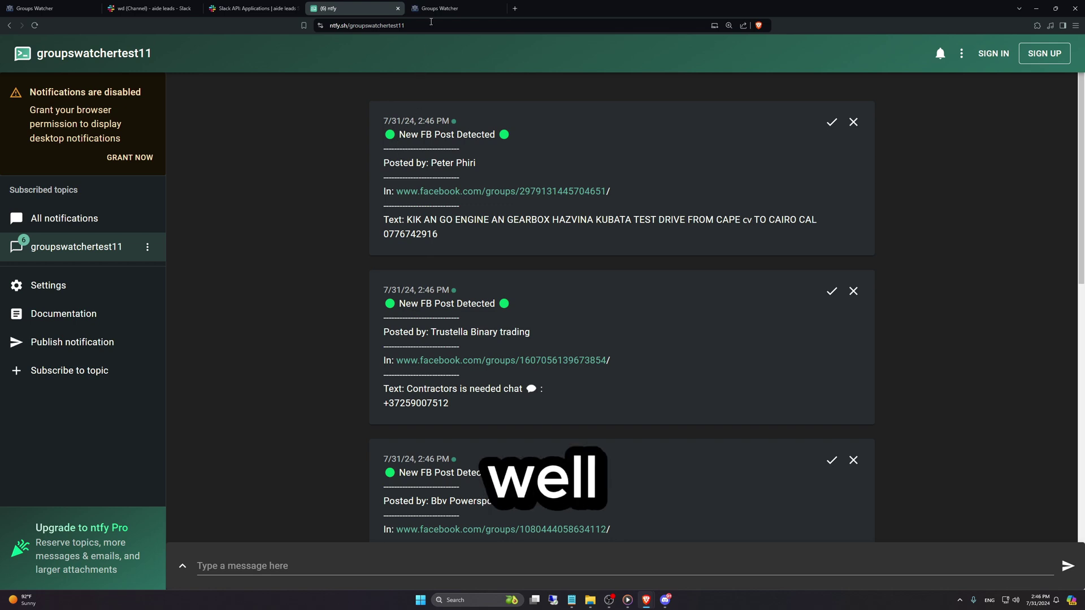
{"action": "key", "text": "ctrl+2"}
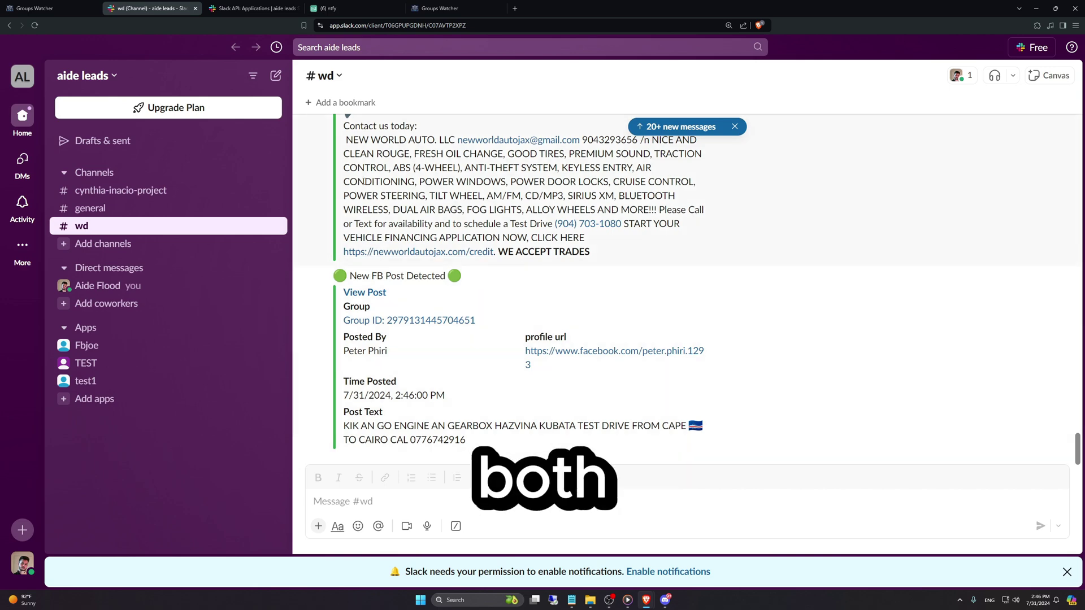
{"action": "left_click", "coordinate": [665, 600]}
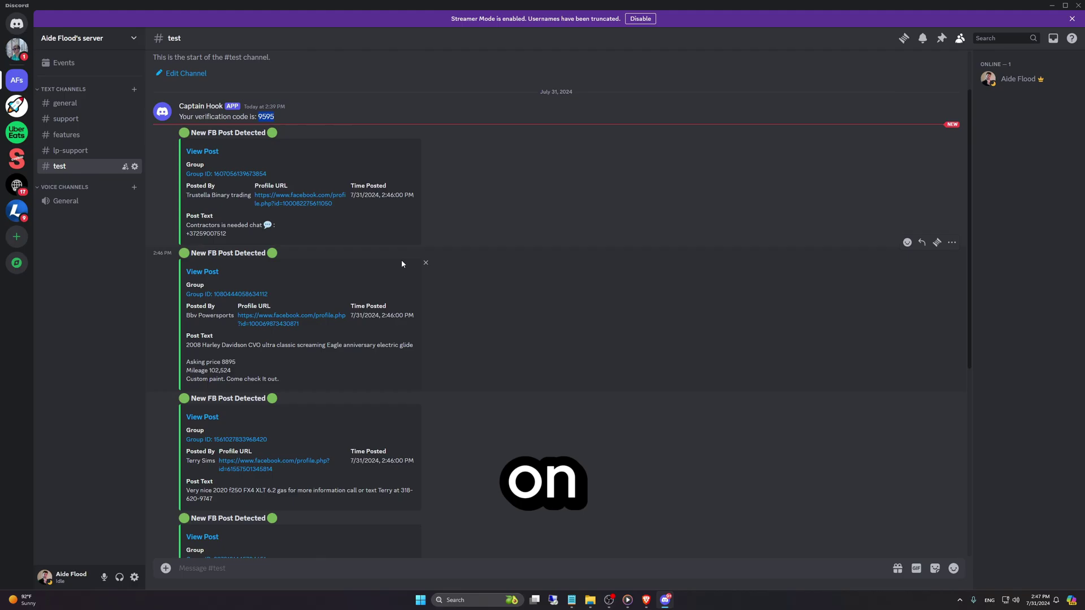
Scroll through the new-post alert embeds in Discord's #test channel
{"action": "scroll", "coordinate": [395, 263], "scroll_direction": "down", "scroll_amount": 6}
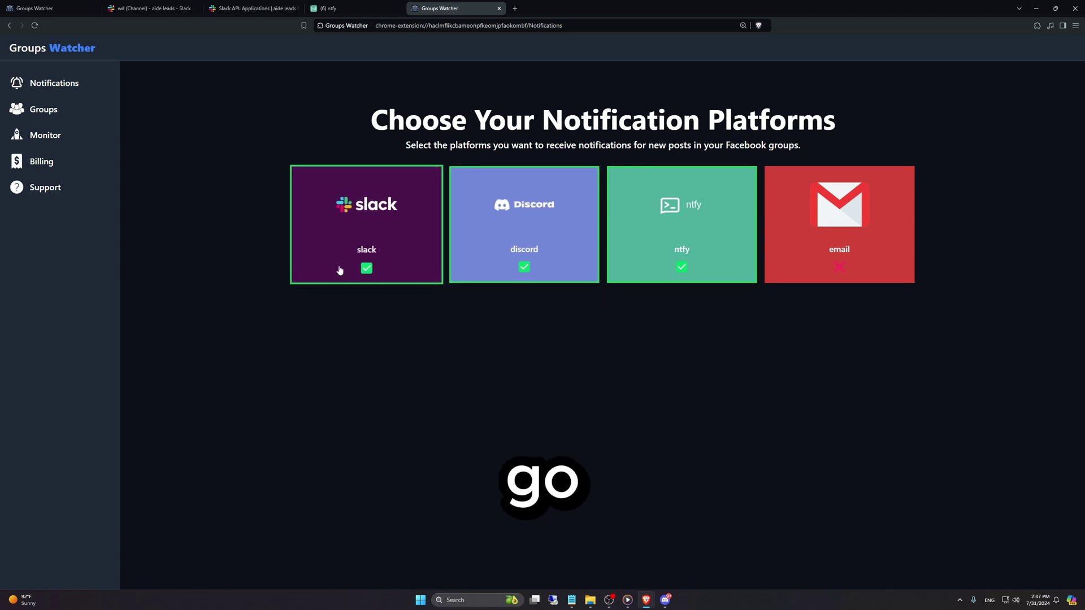
Check the Free trial plan on Billing and view the $27 monthly plan's Stripe checkout
{"action": "left_click", "coordinate": [56, 162]}
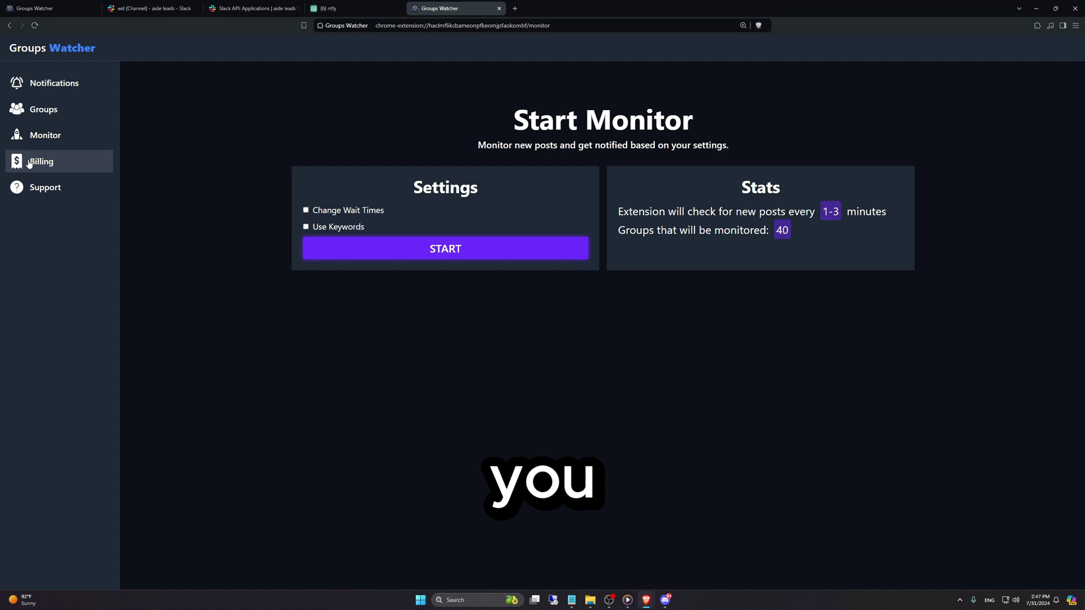
{"action": "left_click", "coordinate": [30, 164]}
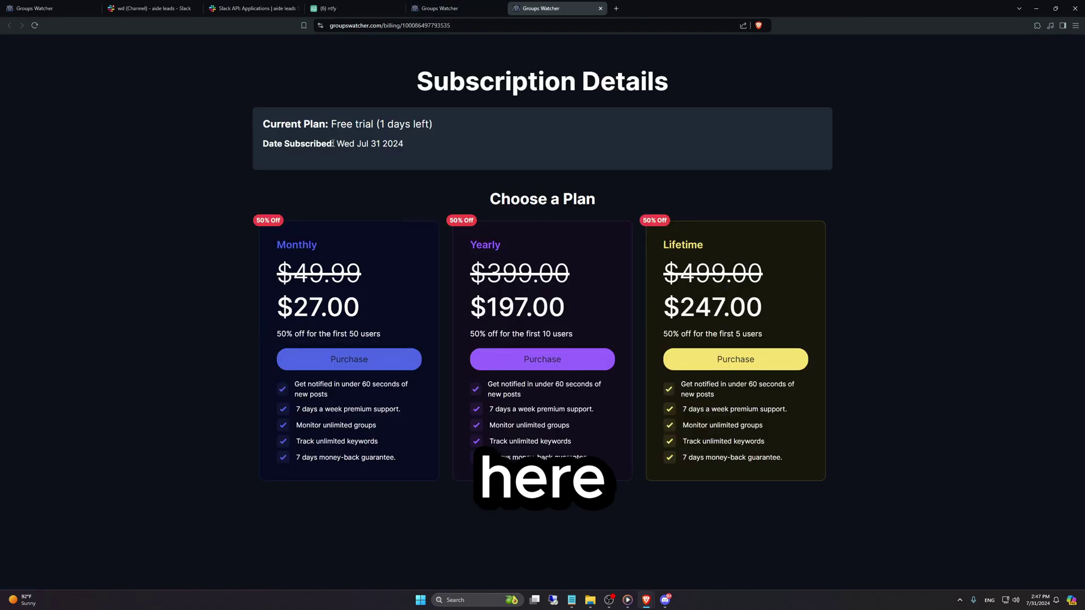
{"action": "left_click_drag", "start_coordinate": [332, 124], "coordinate": [491, 128]}
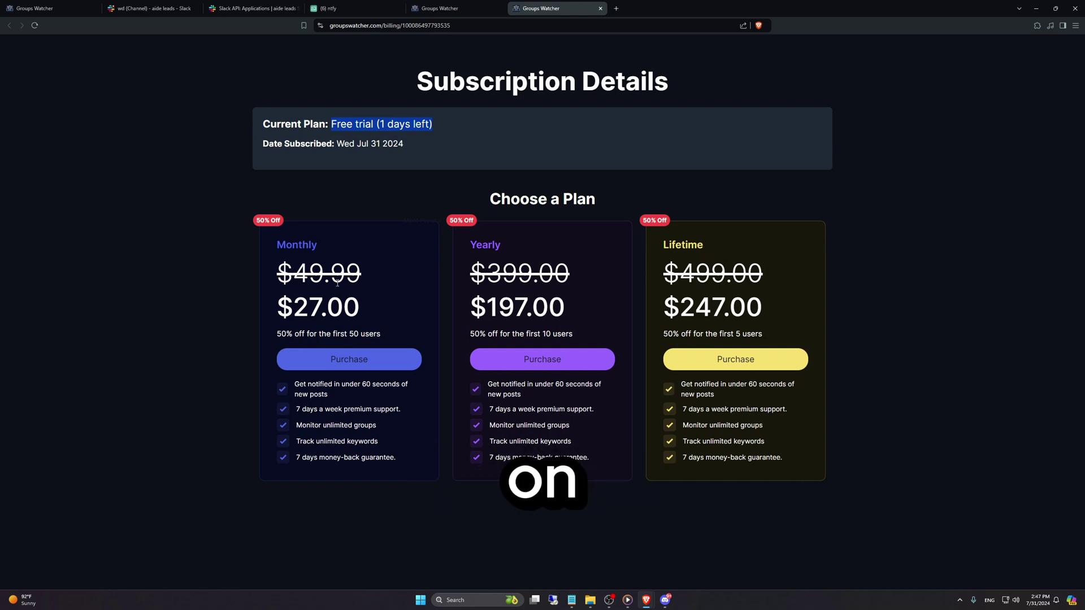
{"action": "left_click", "coordinate": [238, 302]}
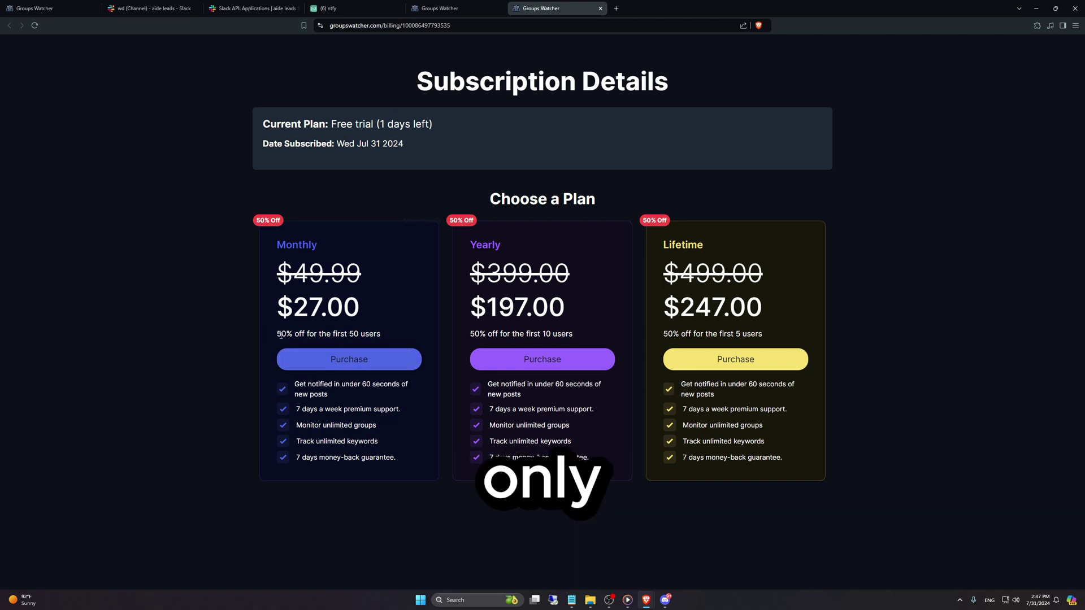
{"action": "left_click", "coordinate": [359, 356]}
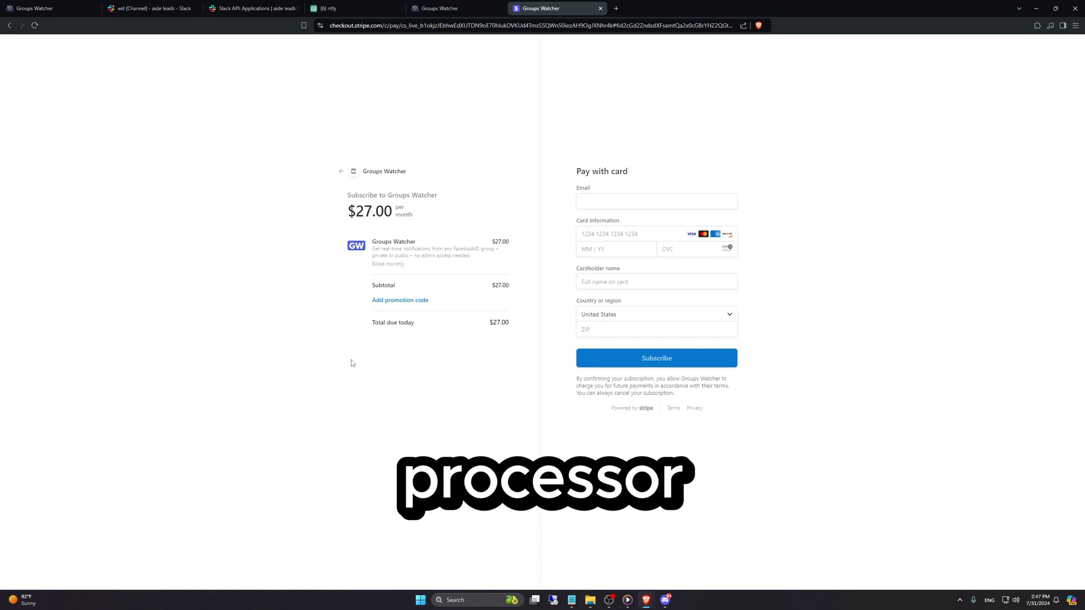
{"action": "left_click", "coordinate": [421, 6]}
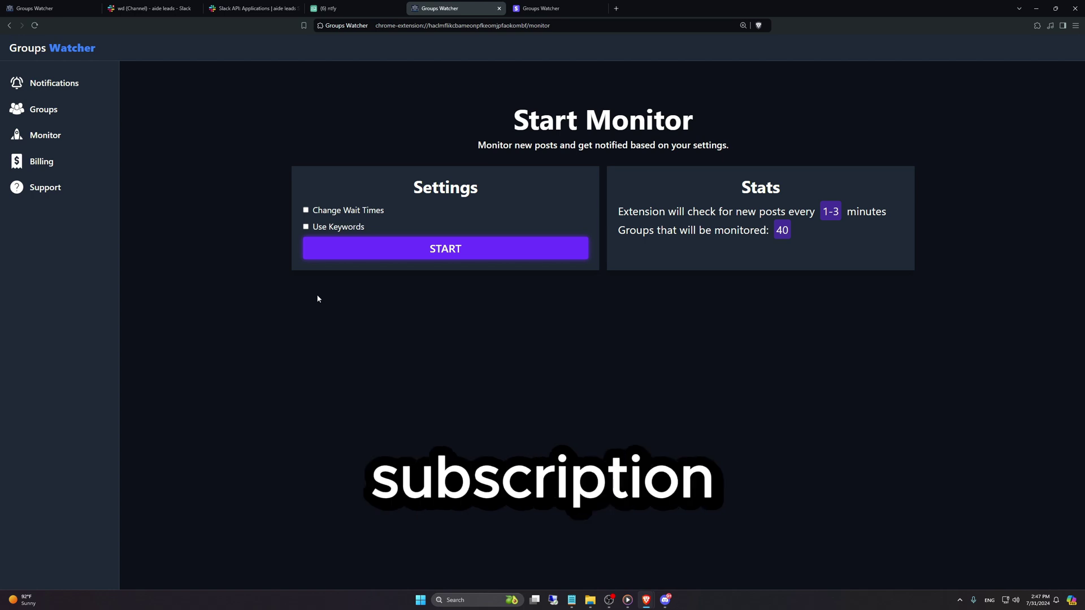
View the groupswatcher.com support ticket form from the Support page's Contact Support link
{"action": "left_click", "coordinate": [35, 188]}
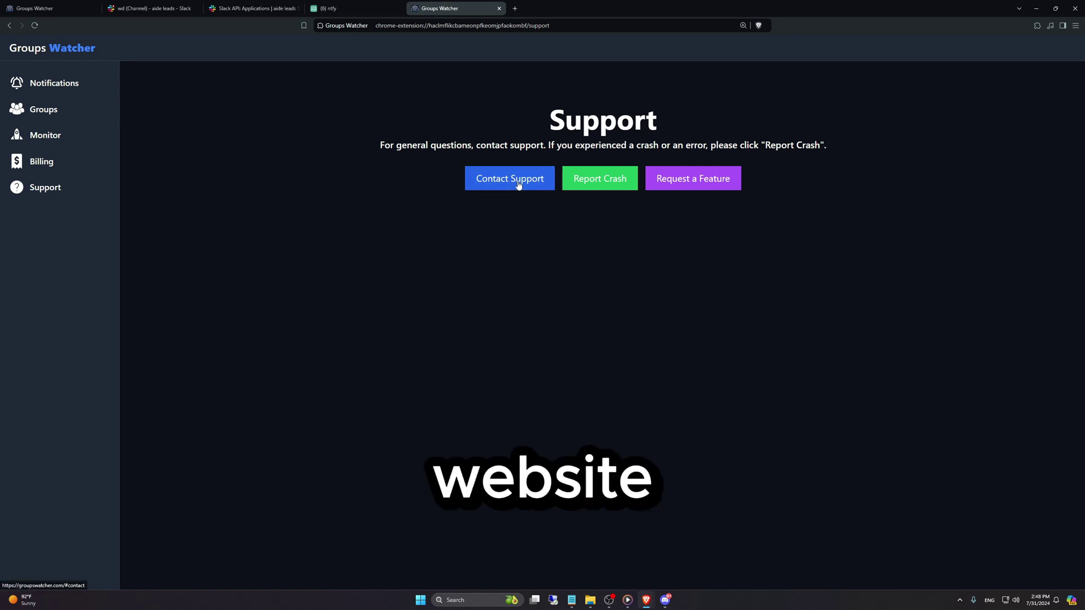
{"action": "left_click", "coordinate": [518, 185]}
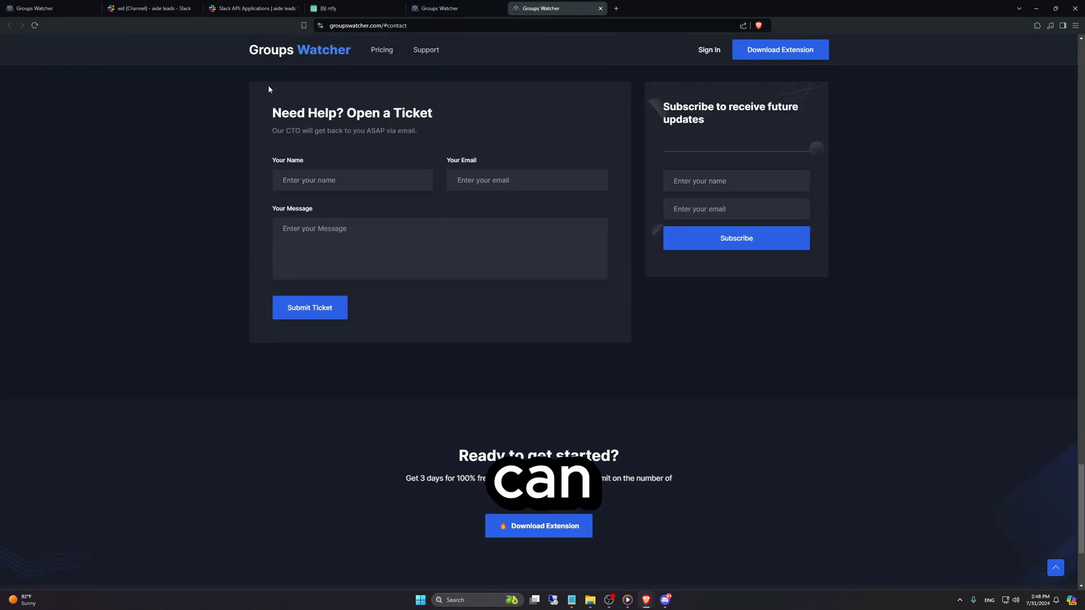
{"action": "left_click", "coordinate": [439, 8]}
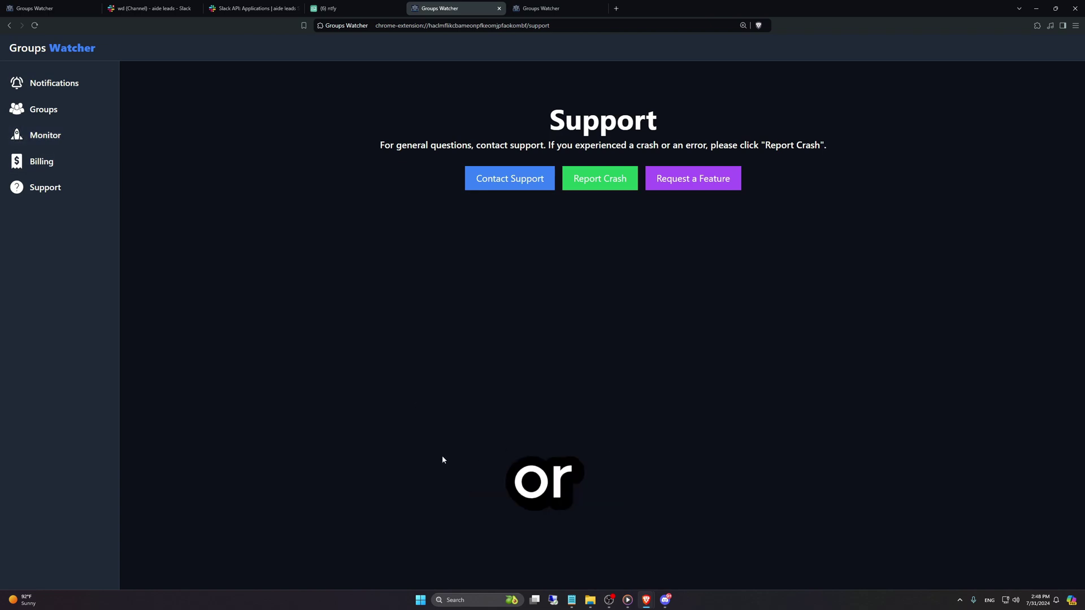
{"action": "left_click", "coordinate": [599, 178]}
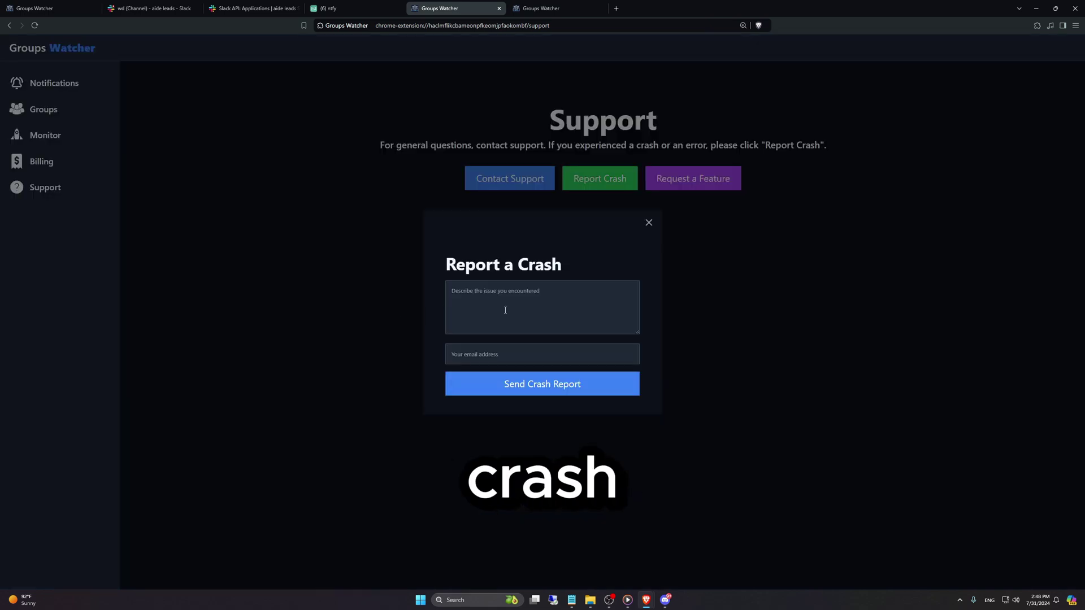
{"action": "key", "text": "Escape"}
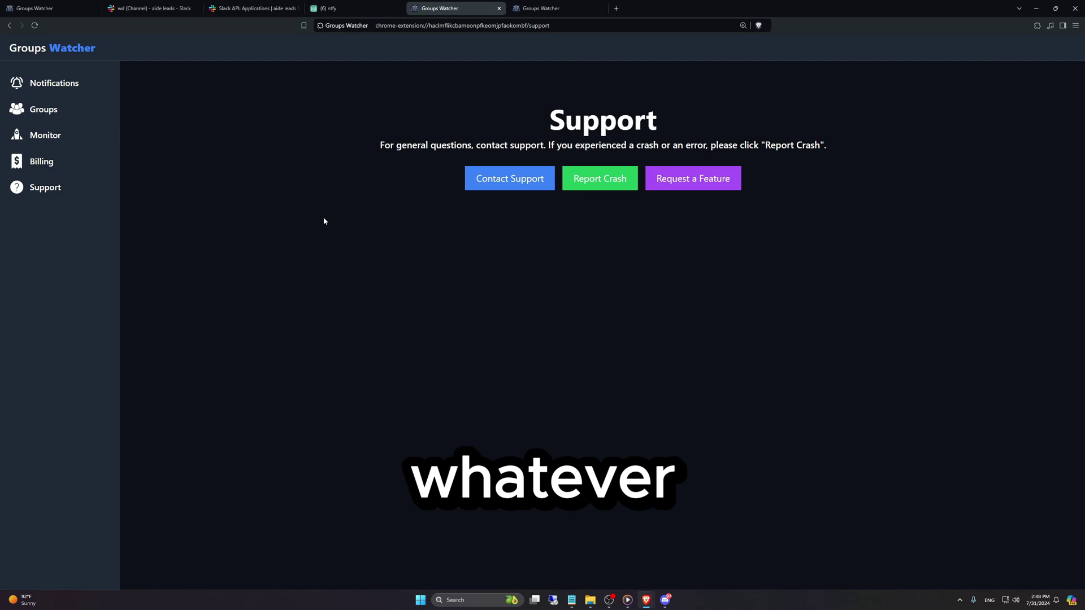
{"action": "left_click", "coordinate": [672, 190]}
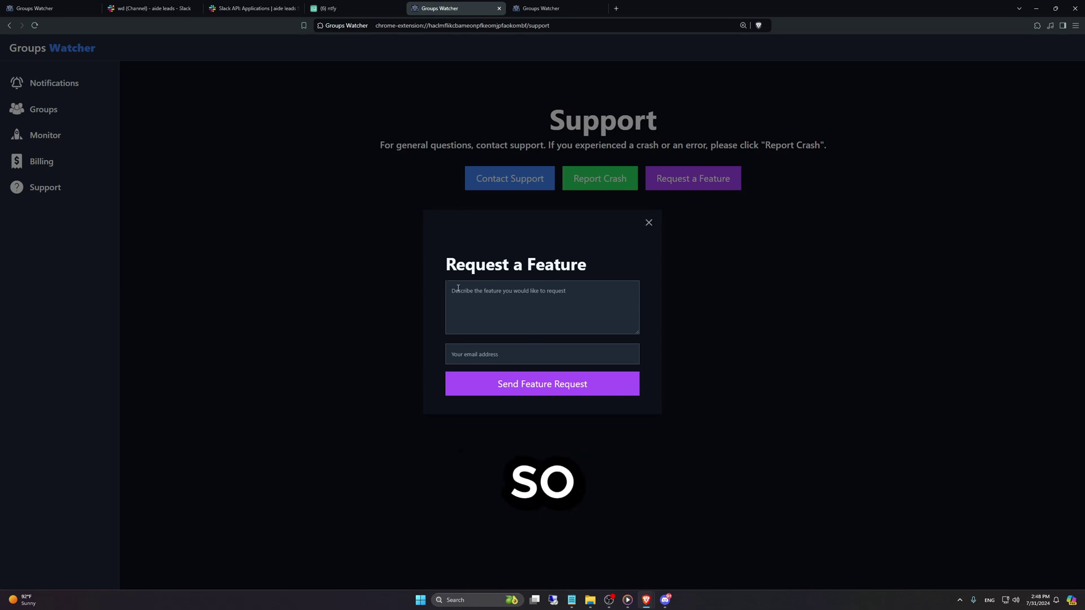
{"action": "left_click_drag", "start_coordinate": [446, 264], "coordinate": [606, 267]}
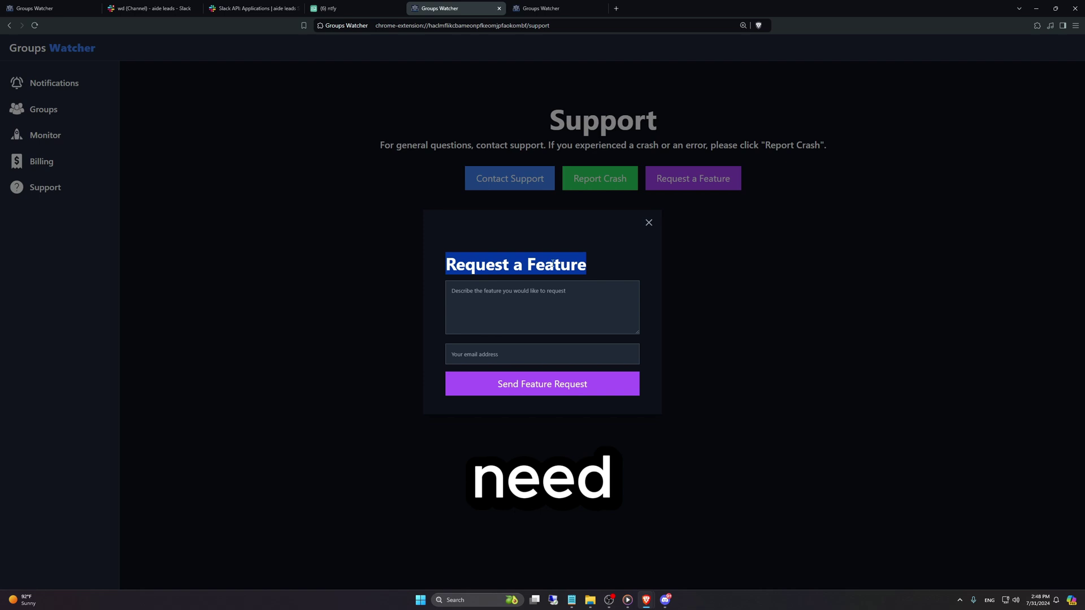
{"action": "left_click", "coordinate": [648, 223]}
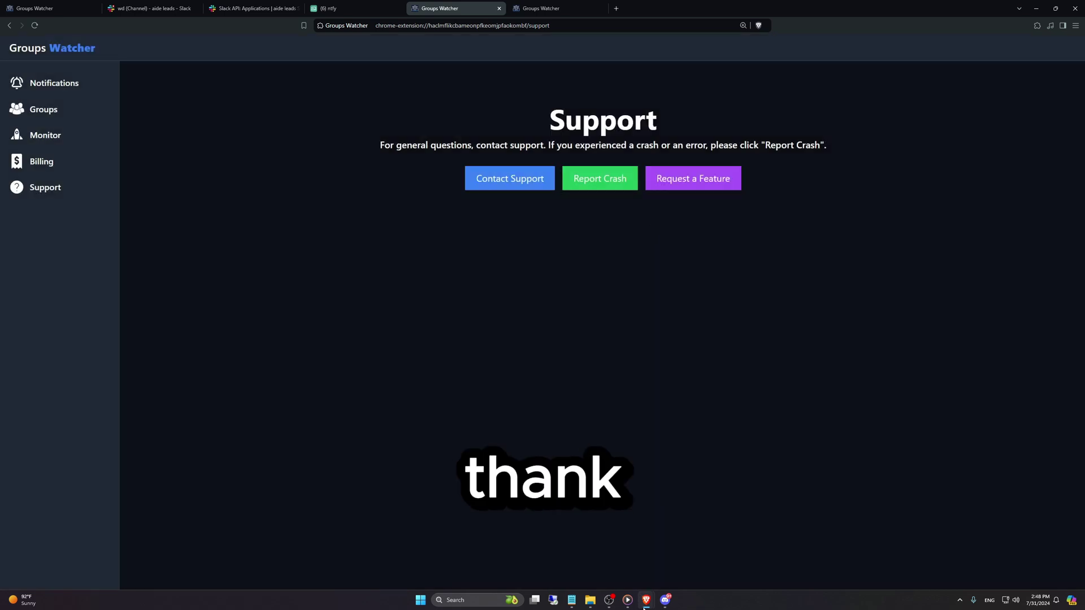